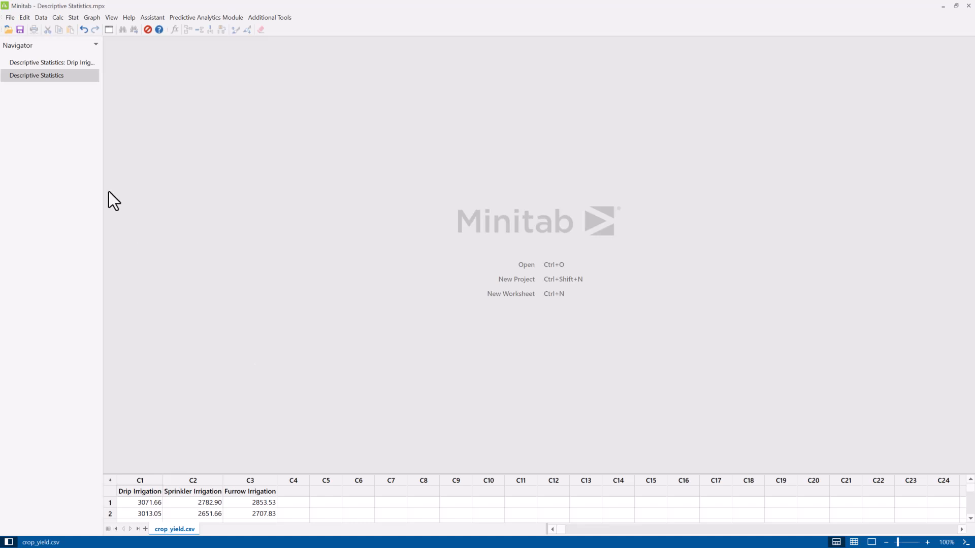
Step: Import crop_yield.csv with its column names into a new worksheet and enlarge the data area to show more rows
{"action": "left_click", "coordinate": [9, 29]}
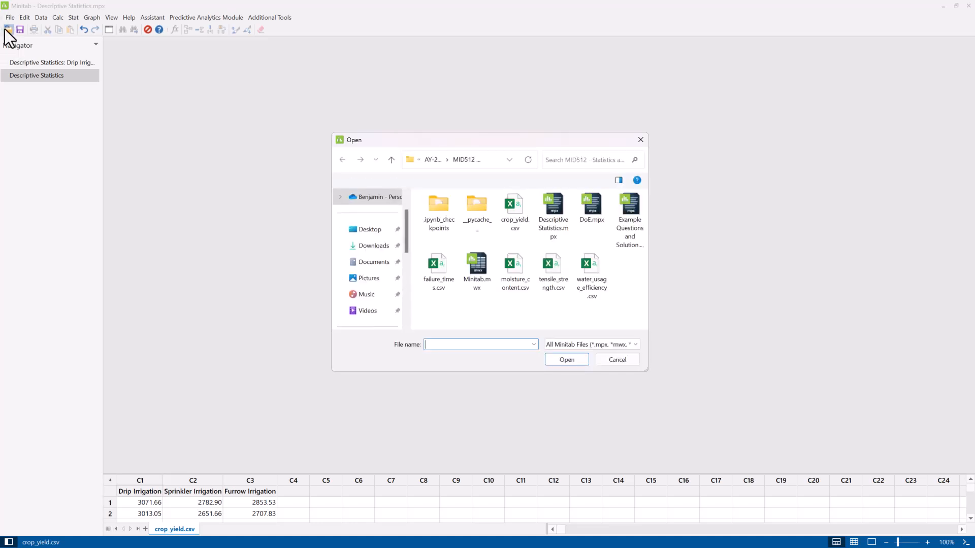
{"action": "left_click", "coordinate": [518, 211]}
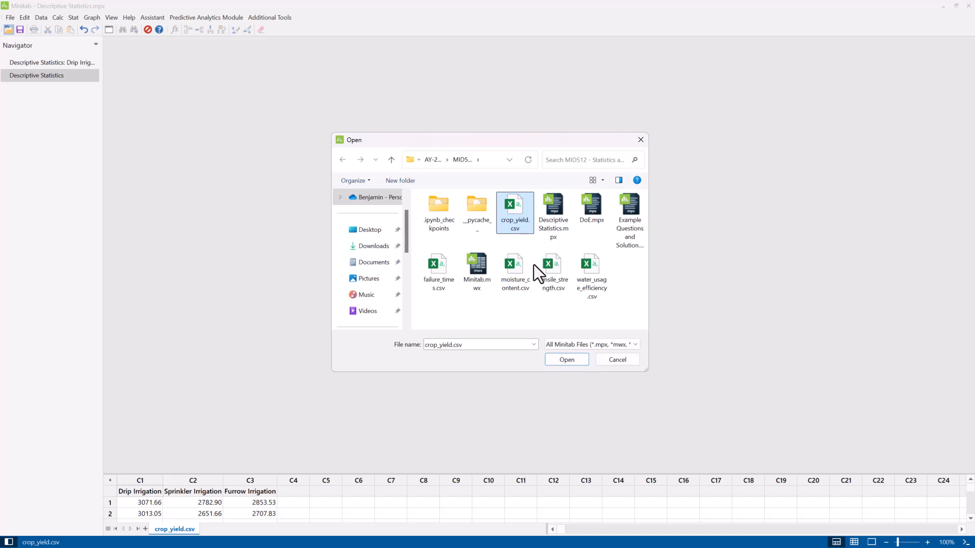
{"action": "left_click", "coordinate": [556, 358]}
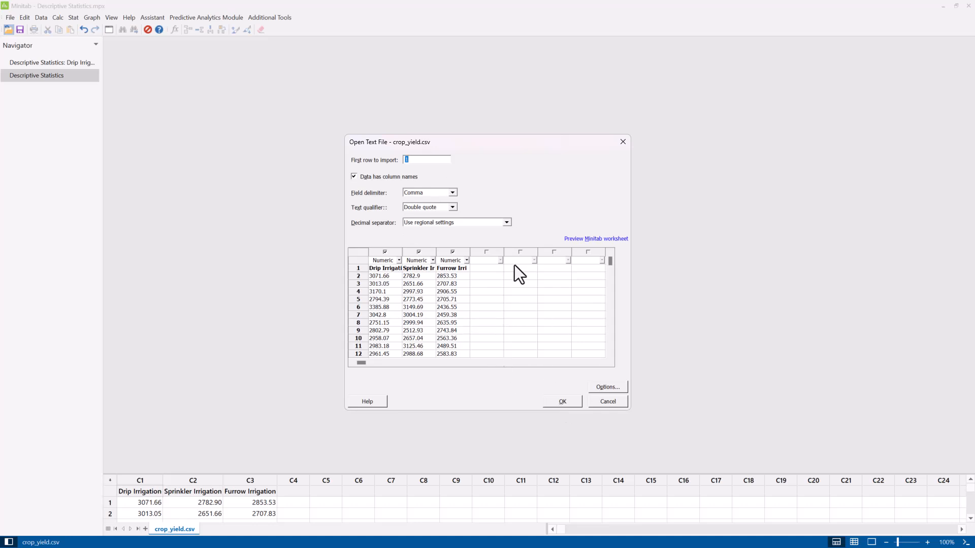
{"action": "left_click", "coordinate": [564, 404]}
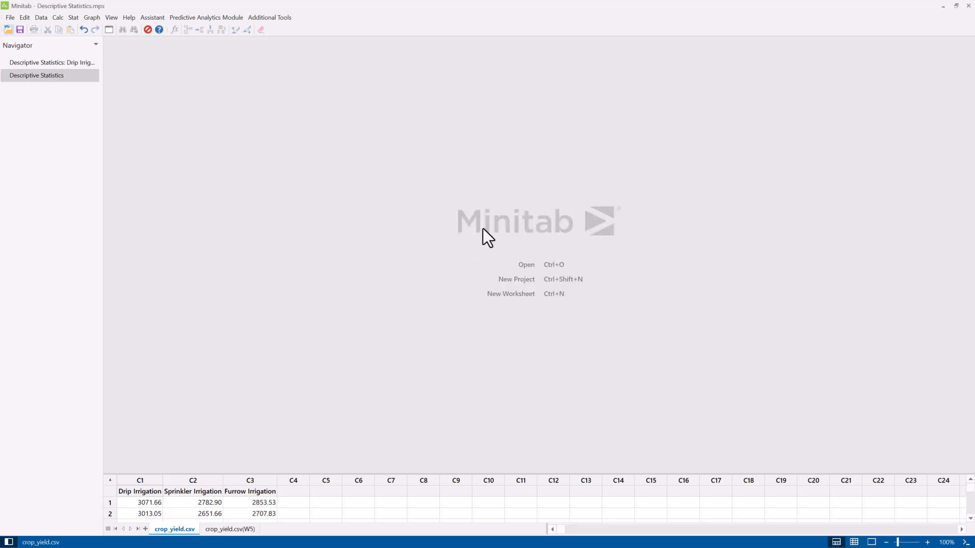
{"action": "left_click", "coordinate": [395, 479]}
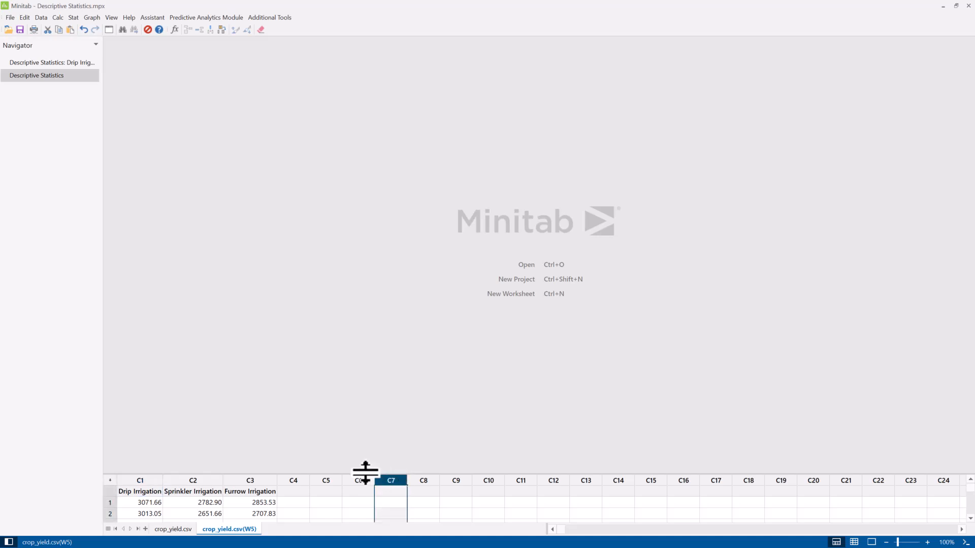
{"action": "left_click_drag", "start_coordinate": [366, 473], "coordinate": [379, 358]}
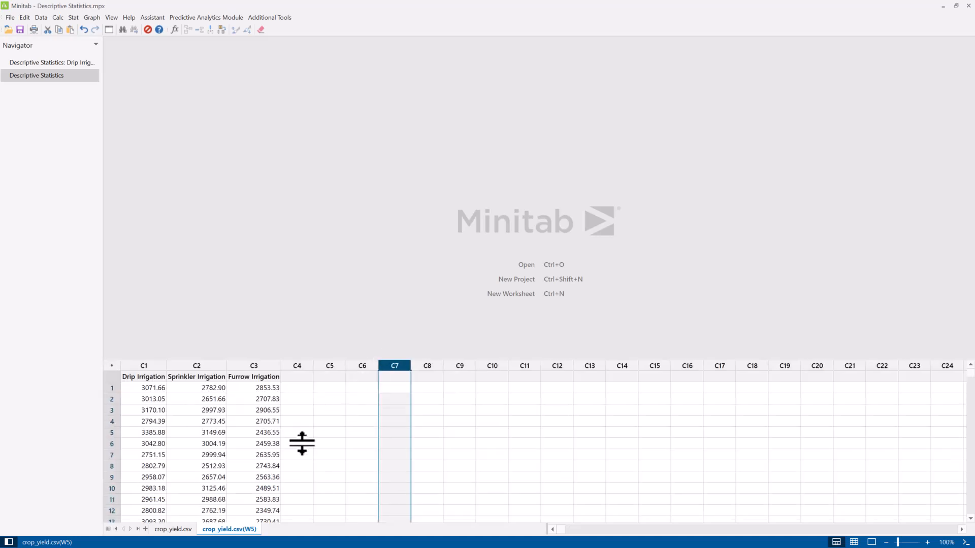
{"action": "left_click", "coordinate": [241, 451]}
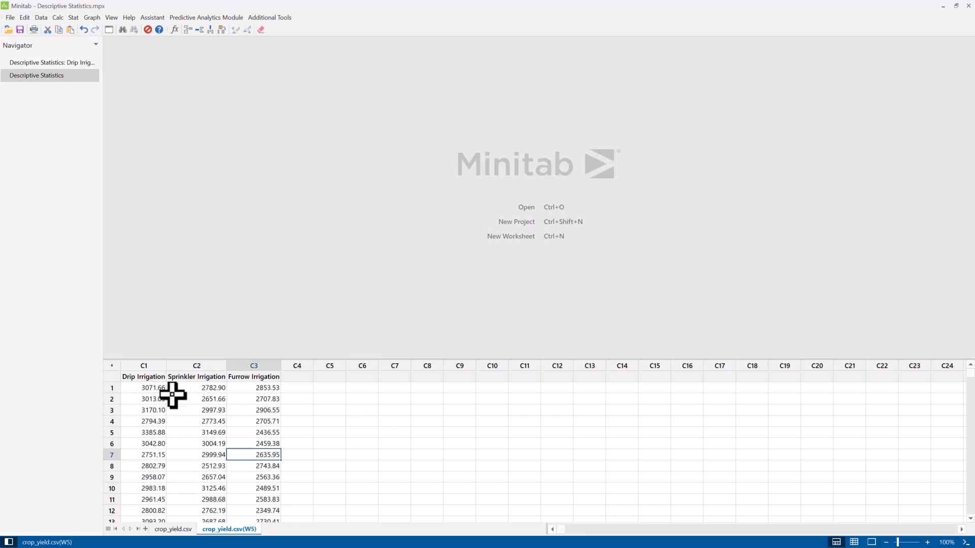
Step: Start a One-Way ANOVA with the response data in a separate column for each factor level
{"action": "left_click", "coordinate": [73, 18]}
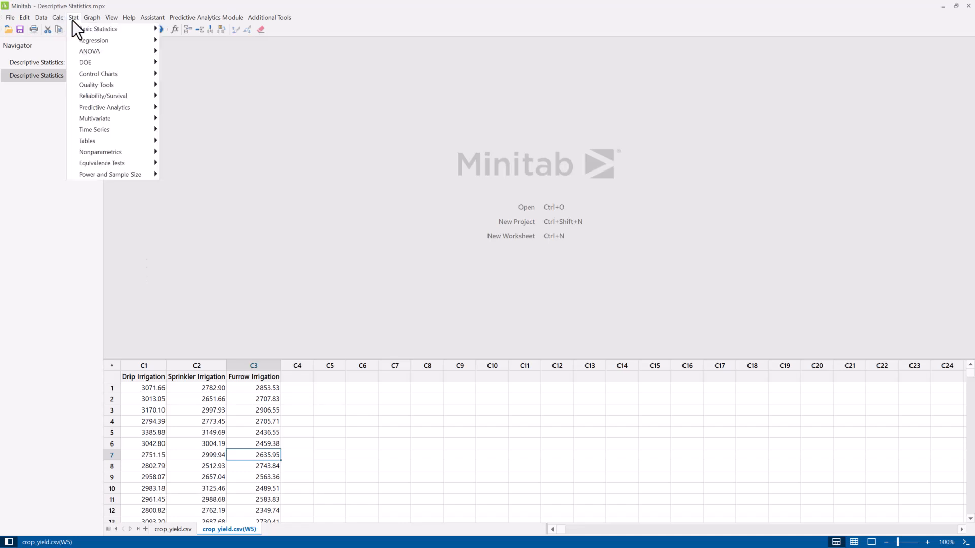
{"action": "mouse_move", "coordinate": [127, 53]}
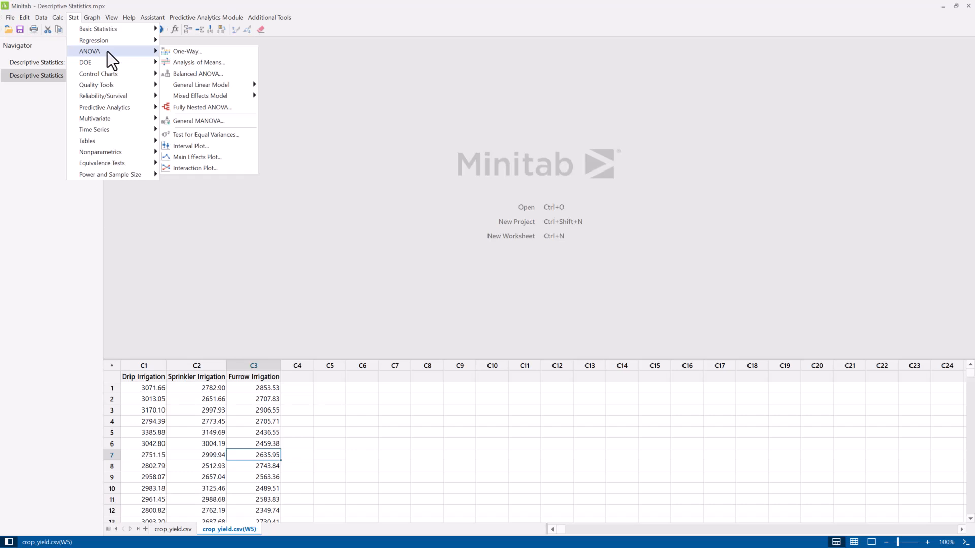
{"action": "left_click", "coordinate": [230, 54]}
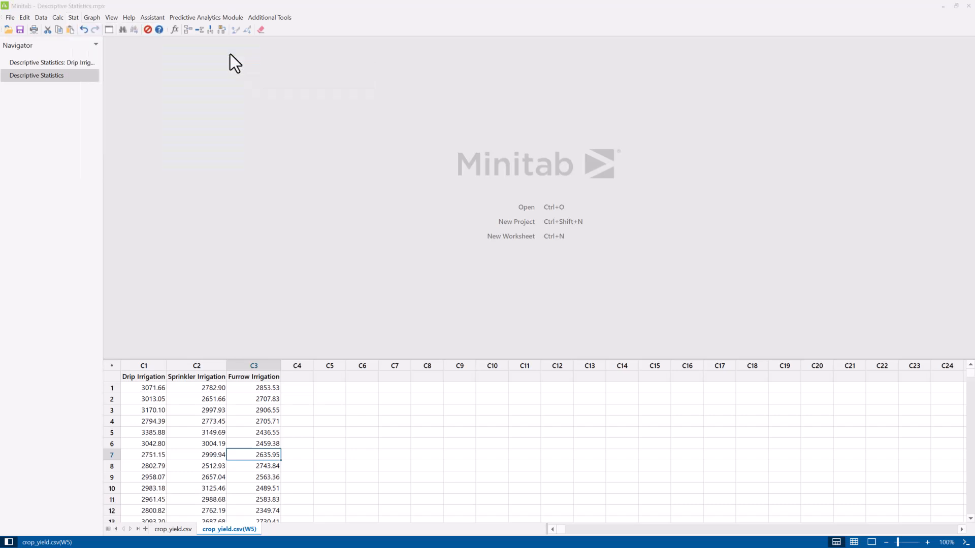
{"action": "left_click_drag", "start_coordinate": [450, 182], "coordinate": [309, 104]}
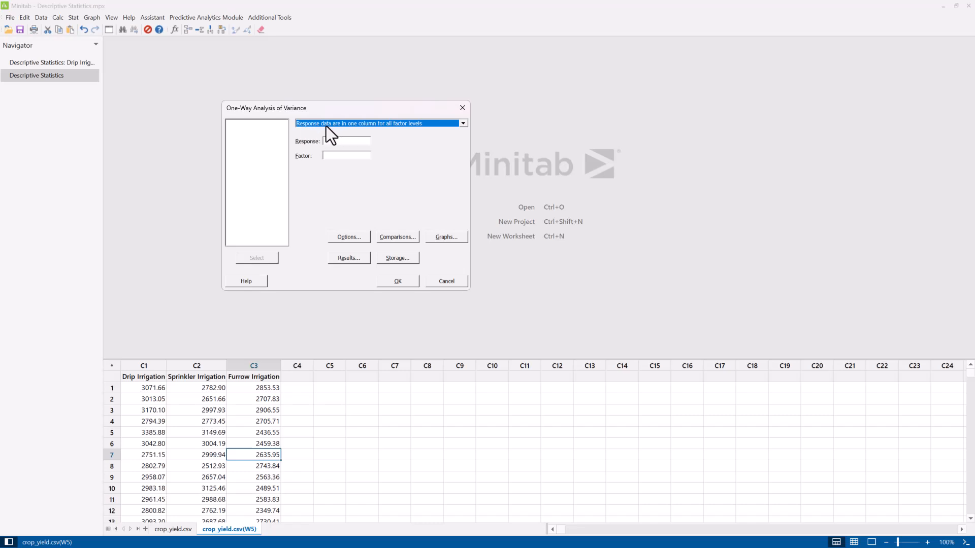
{"action": "left_click", "coordinate": [434, 124]}
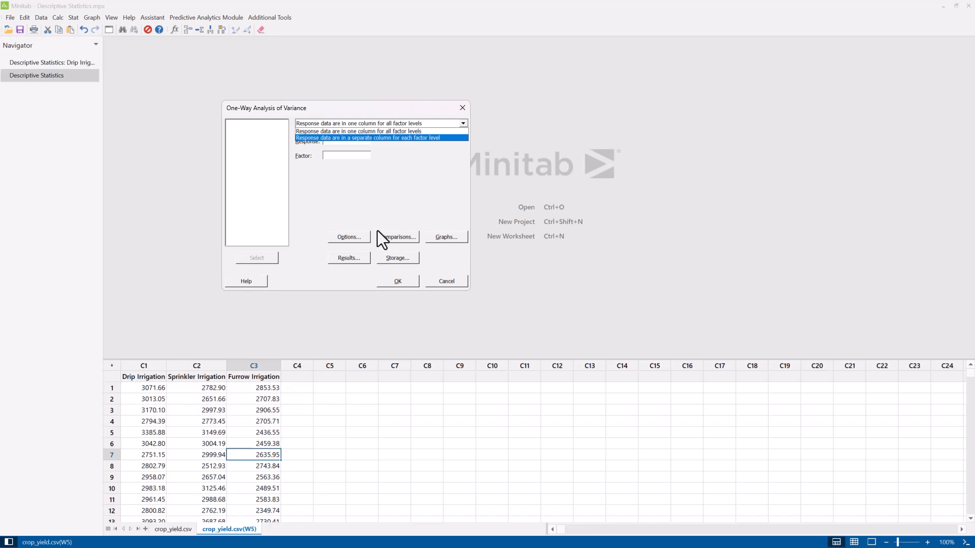
{"action": "left_click", "coordinate": [368, 137]}
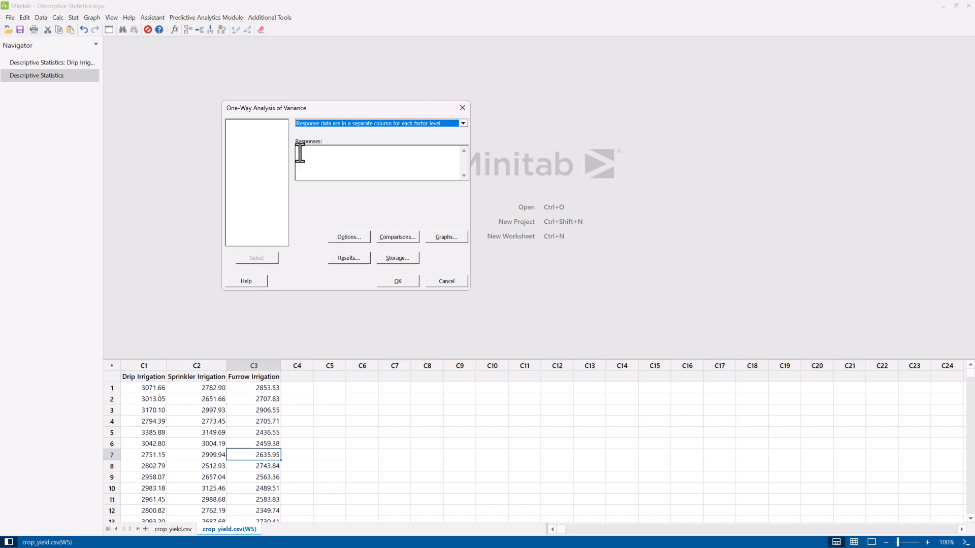
{"action": "left_click", "coordinate": [333, 157]}
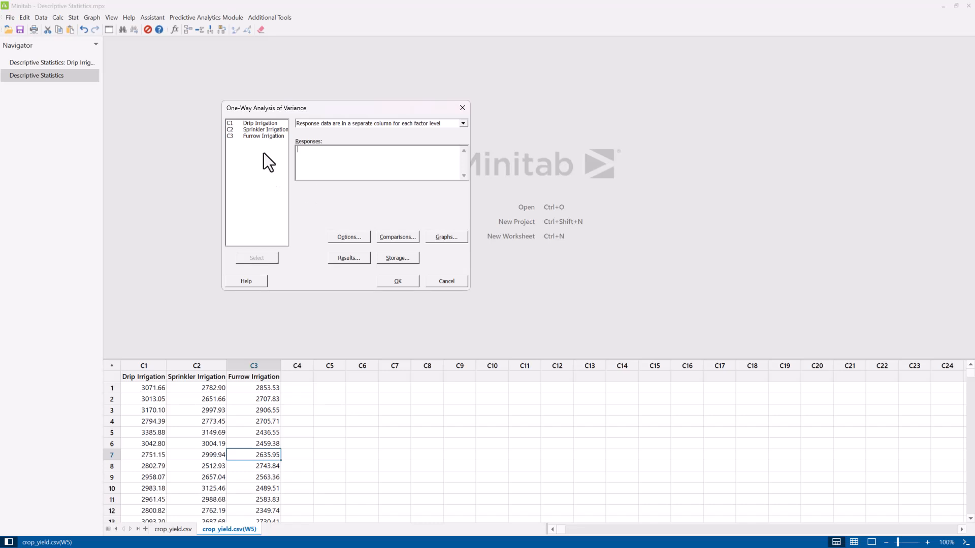
{"action": "left_click", "coordinate": [255, 123]}
{"action": "left_click", "coordinate": [254, 137], "text": "shift"}
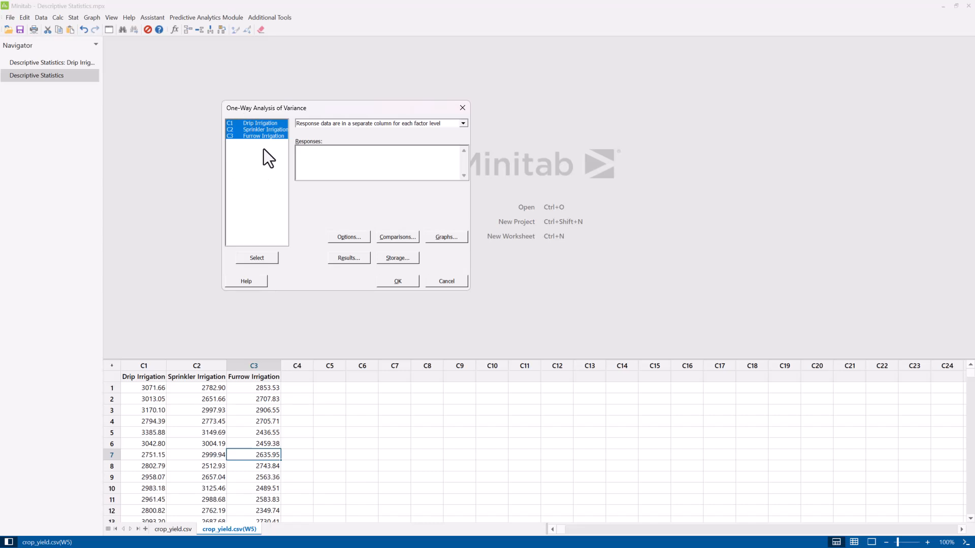
{"action": "left_click", "coordinate": [334, 153]}
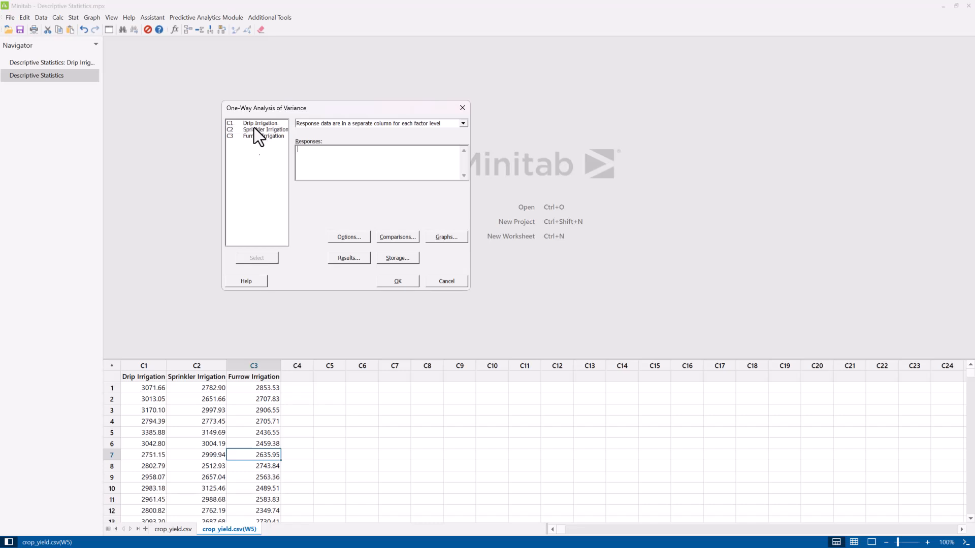
{"action": "left_click", "coordinate": [251, 125]}
{"action": "left_click", "coordinate": [264, 136], "text": "shift"}
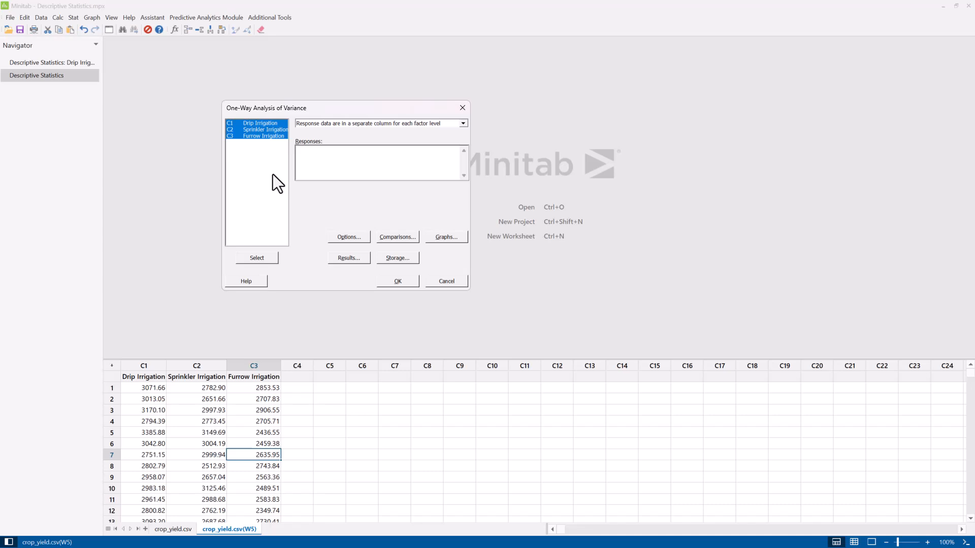
{"action": "left_click", "coordinate": [320, 160]}
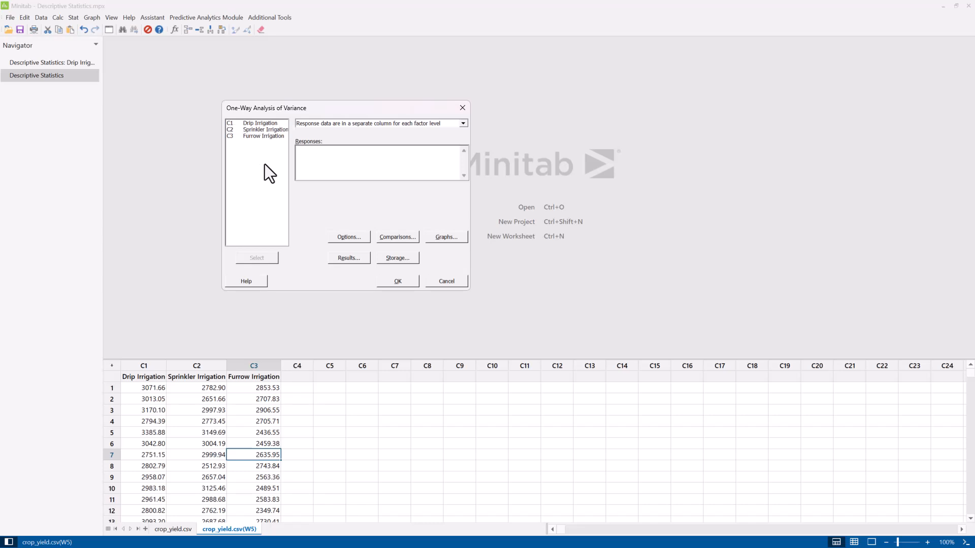
{"action": "left_click", "coordinate": [256, 125]}
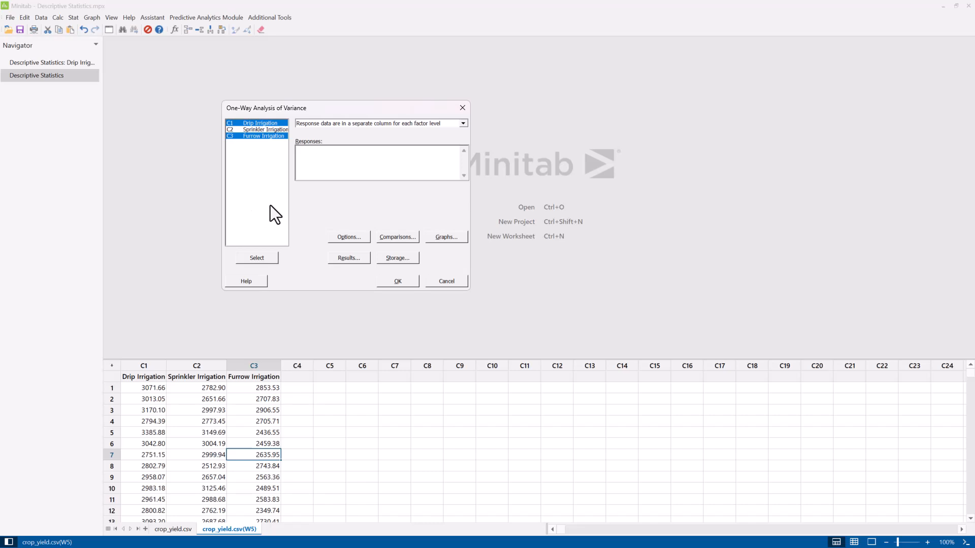
{"action": "left_click", "coordinate": [251, 130], "text": "ctrl"}
{"action": "left_click", "coordinate": [264, 260]}
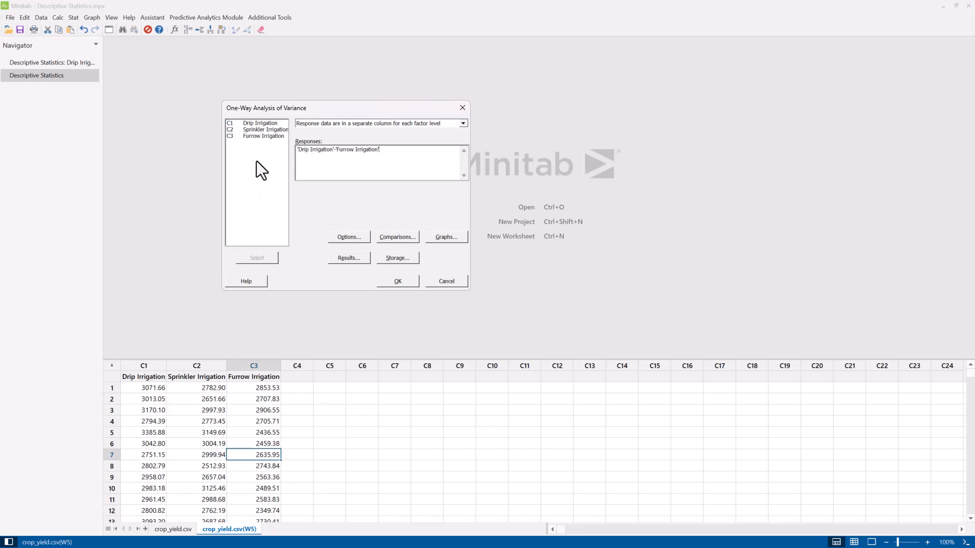
{"action": "left_click_drag", "start_coordinate": [404, 161], "coordinate": [282, 152]}
{"action": "key", "text": "Delete"}
Step: Enter the column range from Drip Irrigation to Furrow Irrigation as the ANOVA responses
{"action": "left_click", "coordinate": [249, 123]}
{"action": "left_click", "coordinate": [253, 136], "text": "shift"}
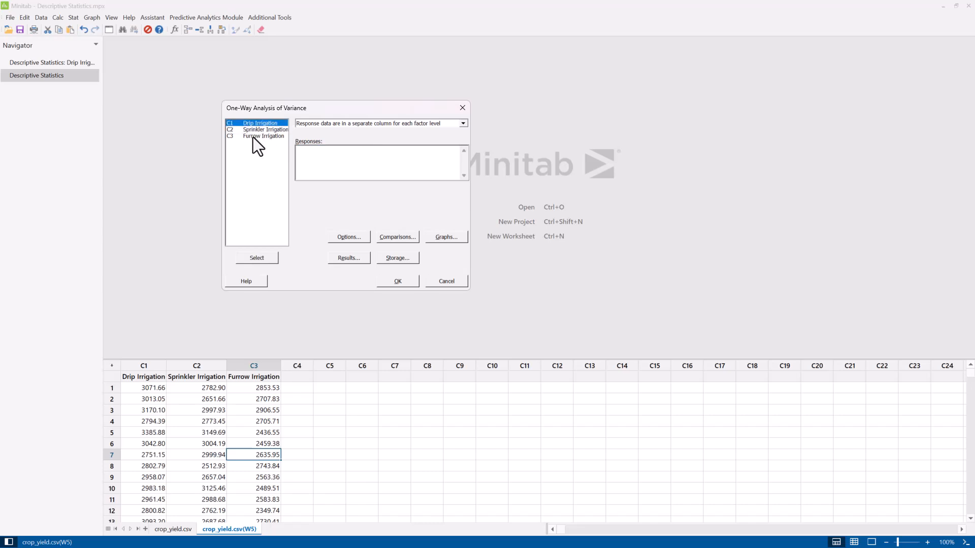
{"action": "left_click", "coordinate": [260, 260]}
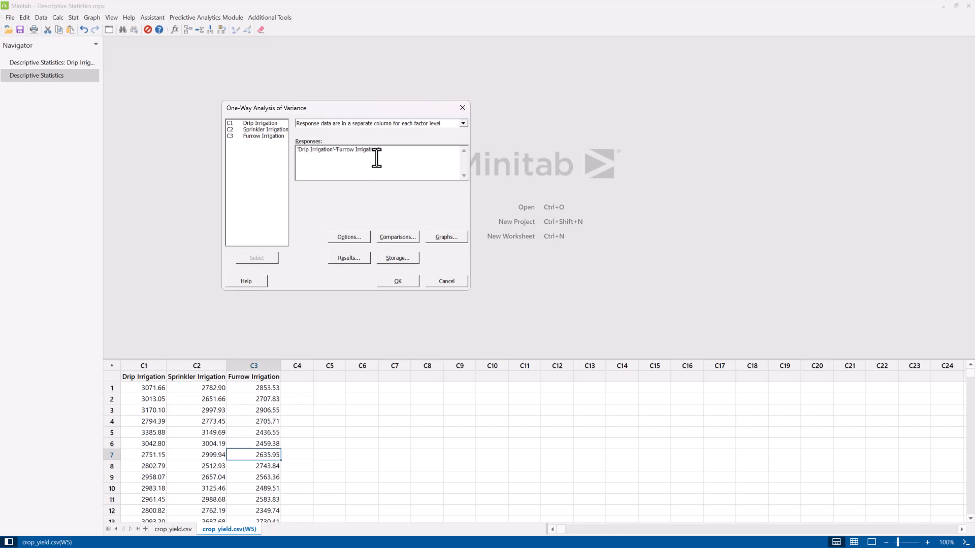
Step: Try to add Sprinkler Irrigation as an extra response beside the Drip-to-Furrow range, and remove the duplicate entry
{"action": "double_click", "coordinate": [256, 130]}
{"action": "left_click", "coordinate": [339, 238]}
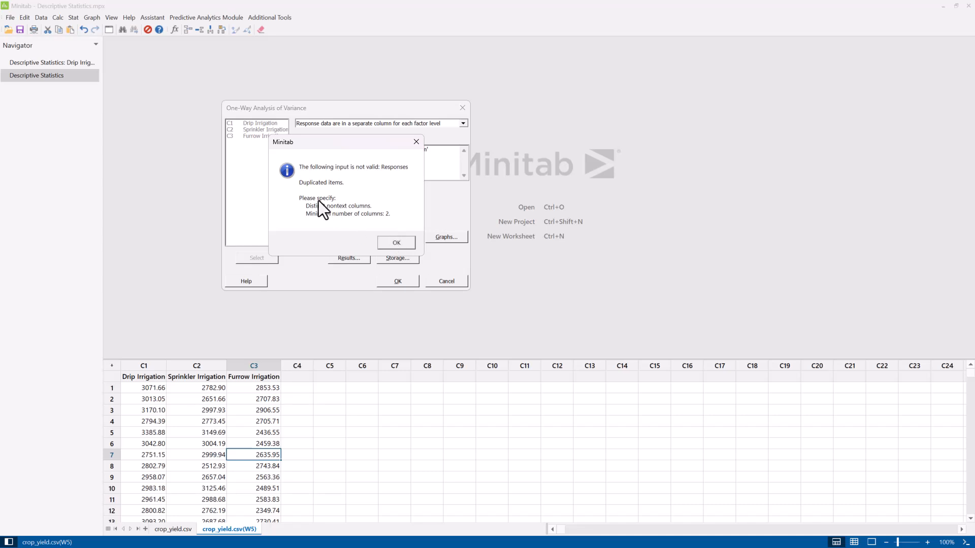
{"action": "left_click", "coordinate": [395, 241]}
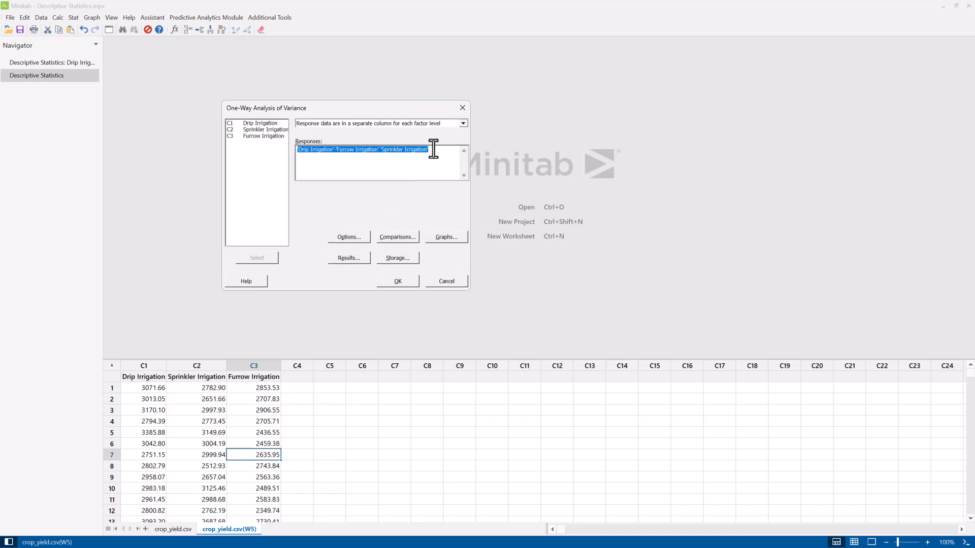
{"action": "left_click_drag", "start_coordinate": [439, 151], "coordinate": [378, 152]}
{"action": "key", "text": "Delete"}
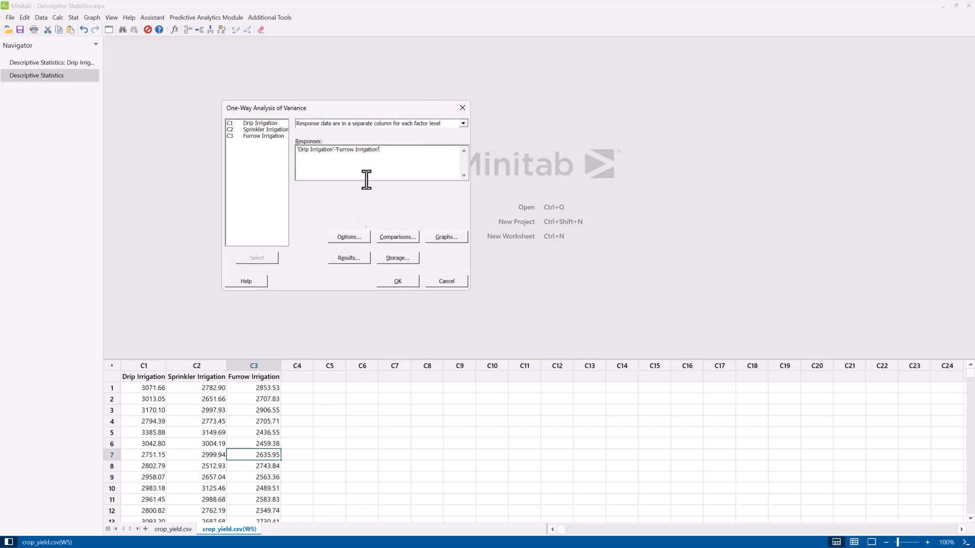
Step: Accept equal variances, a confidence level of 95 and a two-sided confidence interval in the ANOVA options
{"action": "left_click", "coordinate": [350, 237]}
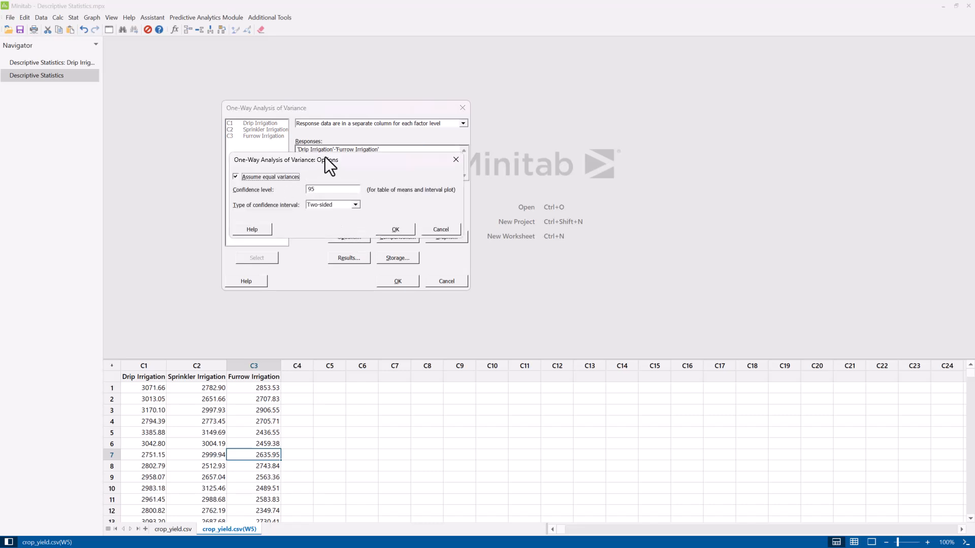
{"action": "left_click_drag", "start_coordinate": [325, 160], "coordinate": [593, 137]}
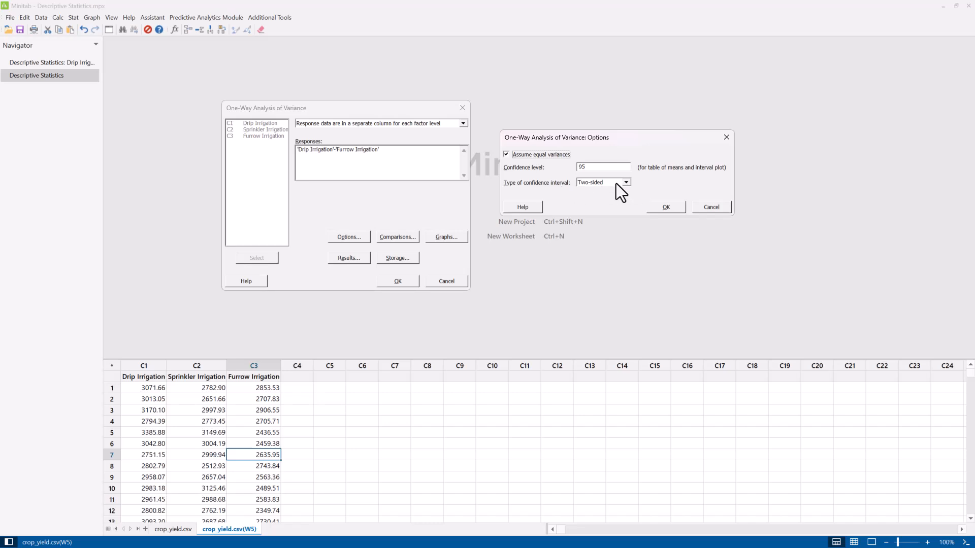
{"action": "left_click", "coordinate": [668, 205]}
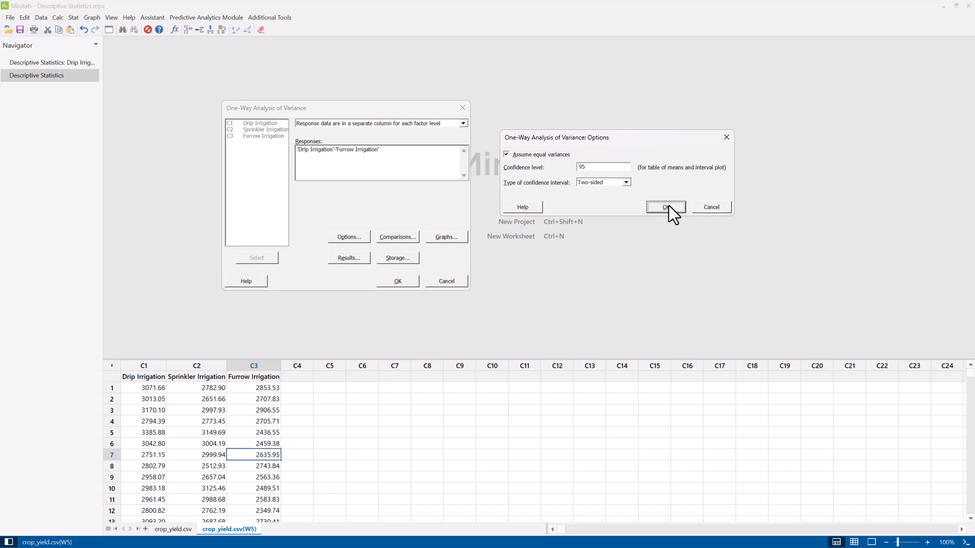
Step: Enable Tukey comparisons at error rate 5 without the interval plot for differences of means, and keep Interval plot as the only ANOVA data graph
{"action": "left_click", "coordinate": [405, 238]}
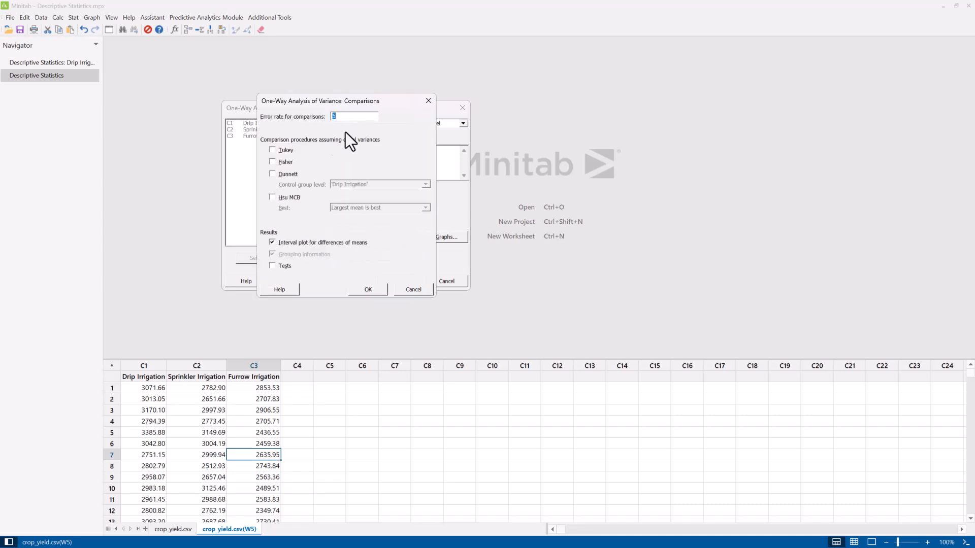
{"action": "left_click", "coordinate": [363, 117]}
{"action": "left_click", "coordinate": [287, 150]}
{"action": "left_click", "coordinate": [290, 242]}
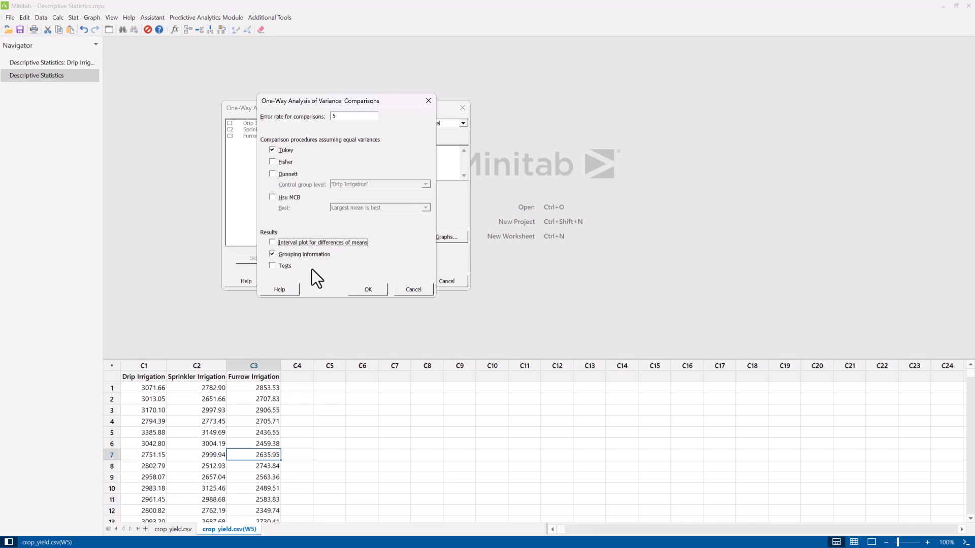
{"action": "left_click", "coordinate": [368, 290]}
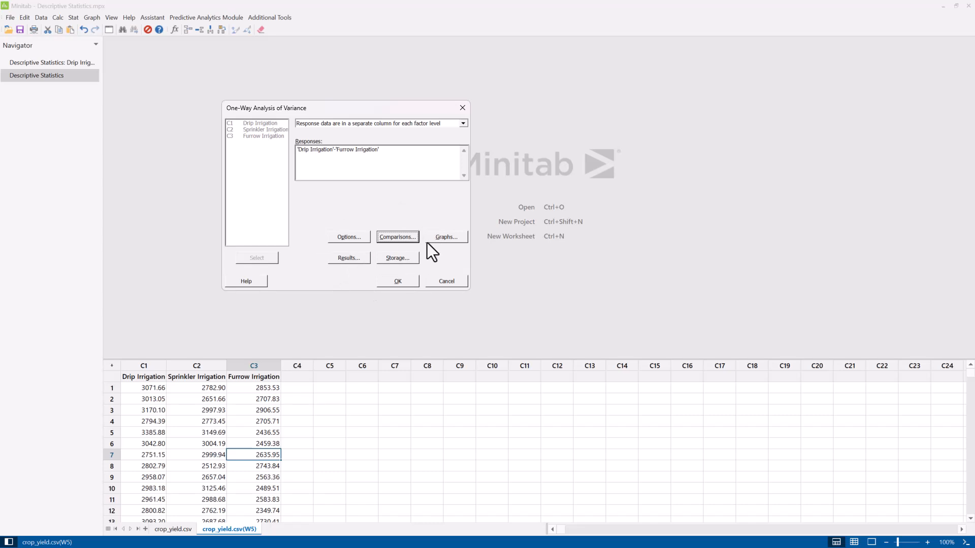
{"action": "left_click", "coordinate": [443, 239]}
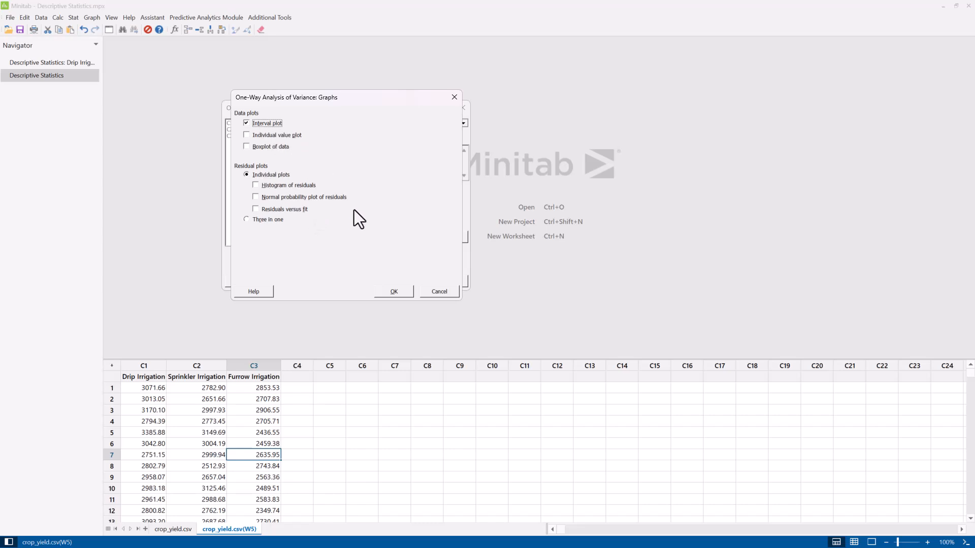
{"action": "left_click", "coordinate": [394, 291]}
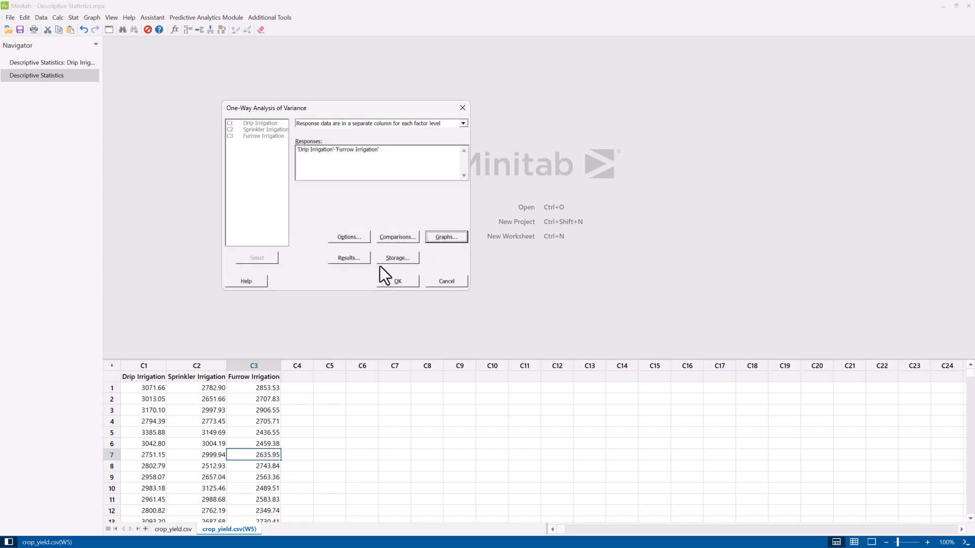
Step: Set the one-way ANOVA results to display expanded tables, with all five result tables included
{"action": "left_click", "coordinate": [354, 259]}
{"action": "left_click_drag", "start_coordinate": [360, 139], "coordinate": [575, 156]}
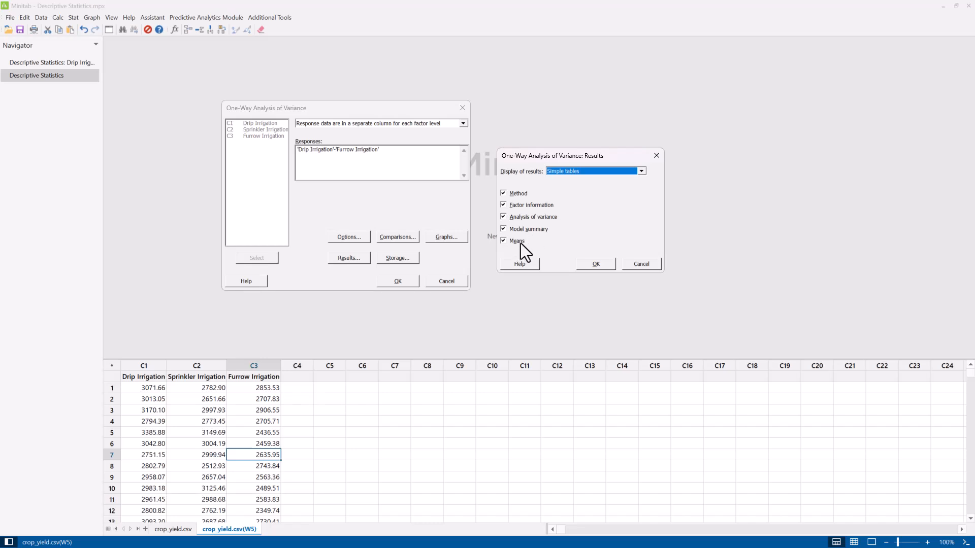
{"action": "left_click", "coordinate": [641, 171]}
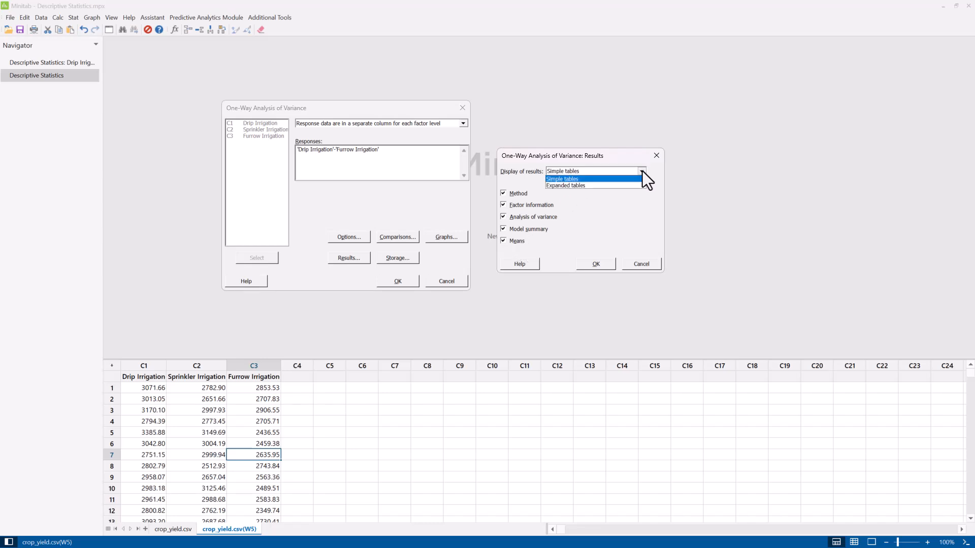
{"action": "left_click", "coordinate": [572, 186]}
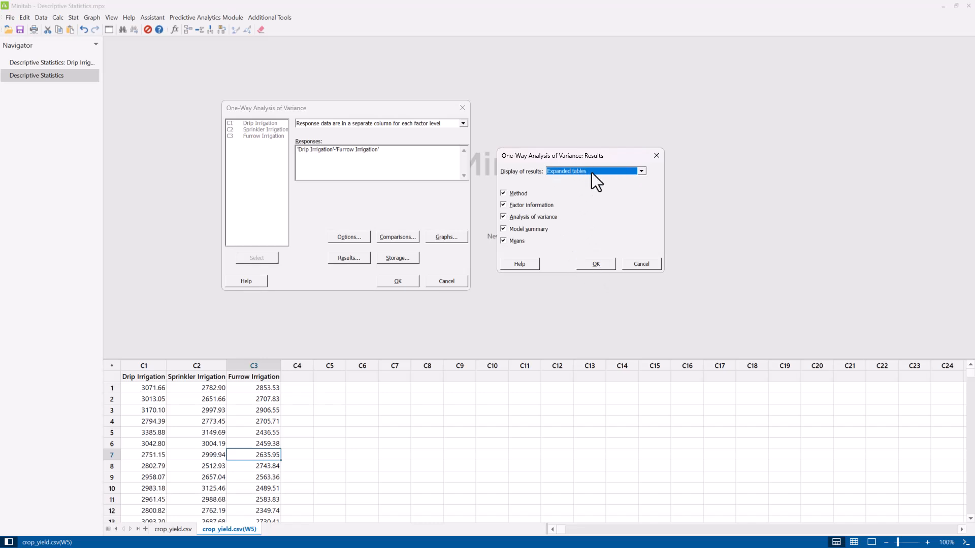
{"action": "left_click", "coordinate": [604, 261]}
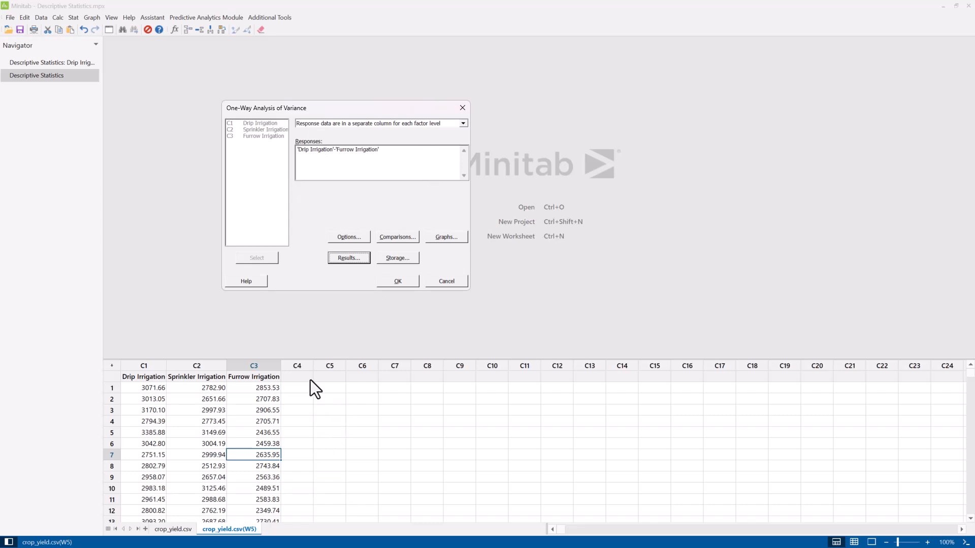
Step: Leave the storage of fits and residuals off and run the one-way ANOVA
{"action": "left_click", "coordinate": [385, 264]}
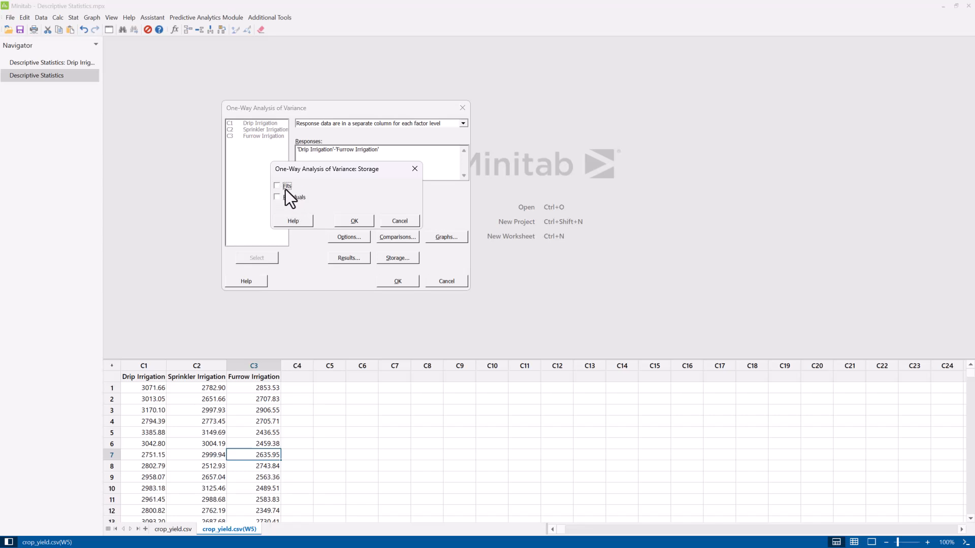
{"action": "left_click", "coordinate": [404, 224]}
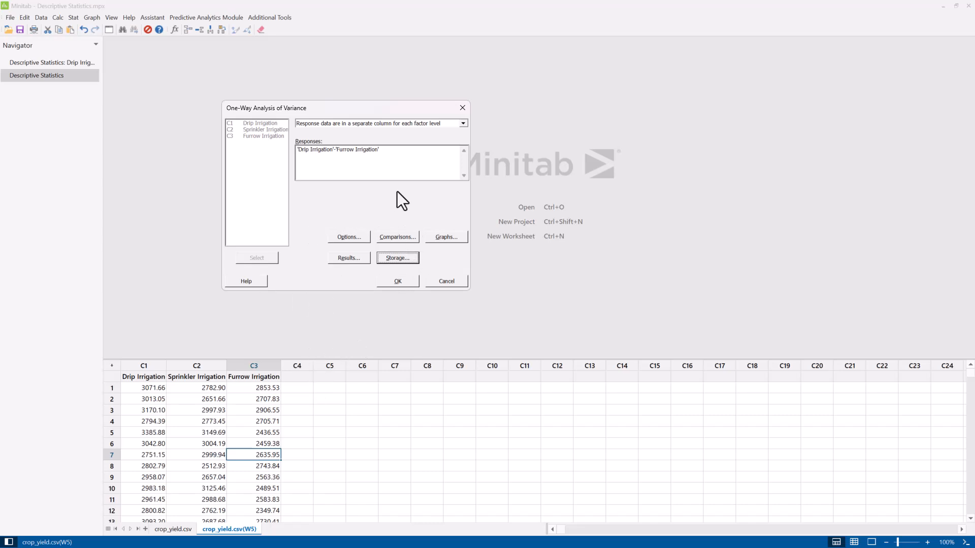
{"action": "left_click", "coordinate": [398, 281]}
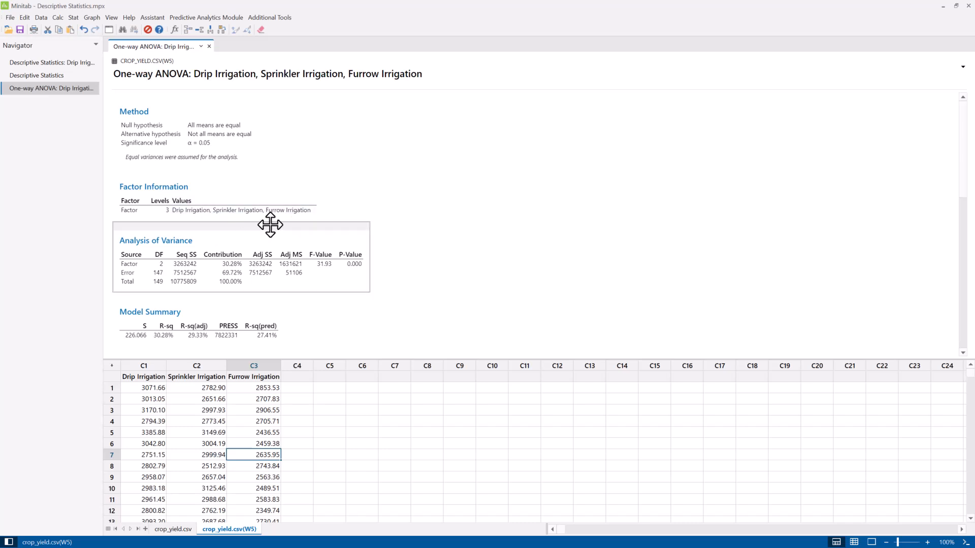
Step: Examine the ANOVA report's method, significance level, analysis of variance table and the R-sq value in the model summary
{"action": "scroll", "coordinate": [186, 239], "scroll_direction": "down", "scroll_amount": 1}
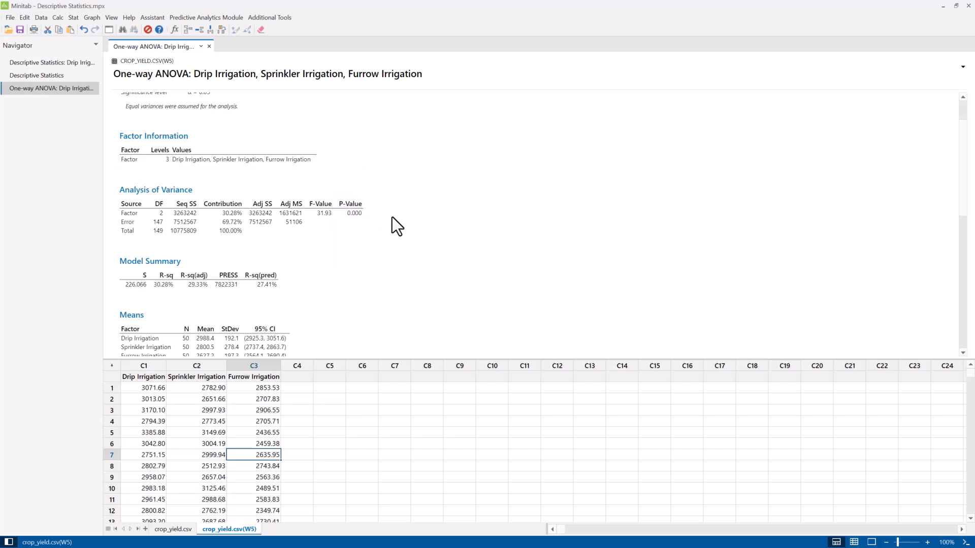
{"action": "scroll", "coordinate": [392, 218], "scroll_direction": "up", "scroll_amount": 2}
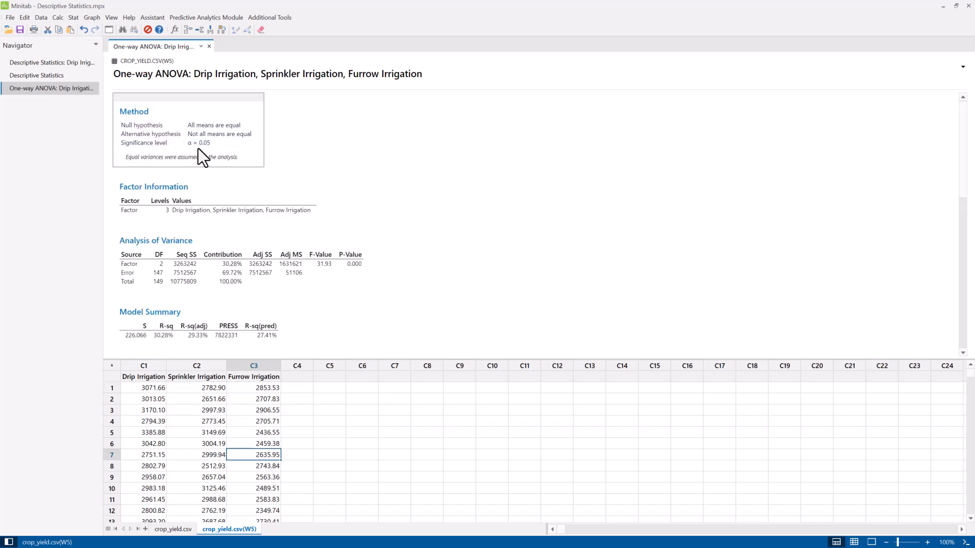
{"action": "scroll", "coordinate": [401, 197], "scroll_direction": "down", "scroll_amount": 2}
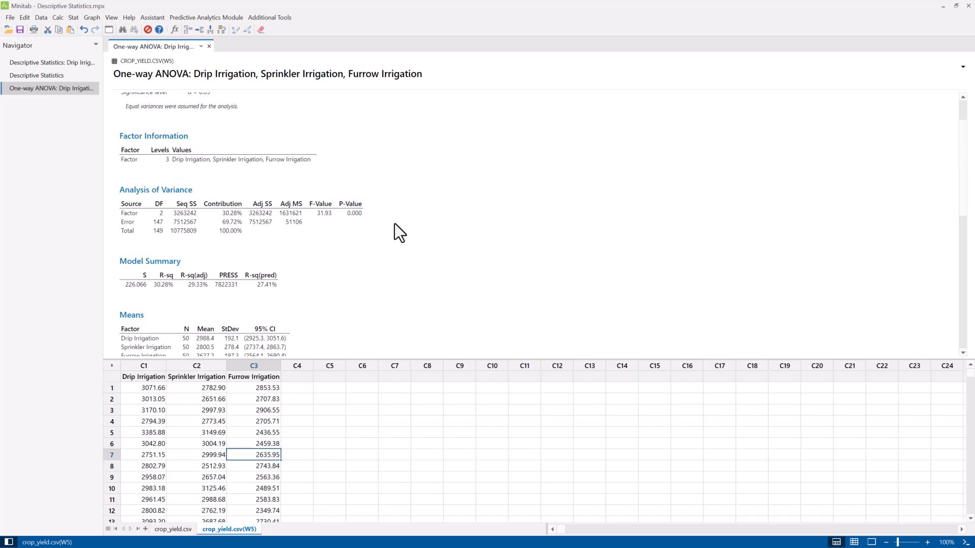
{"action": "scroll", "coordinate": [386, 223], "scroll_direction": "up", "scroll_amount": 2}
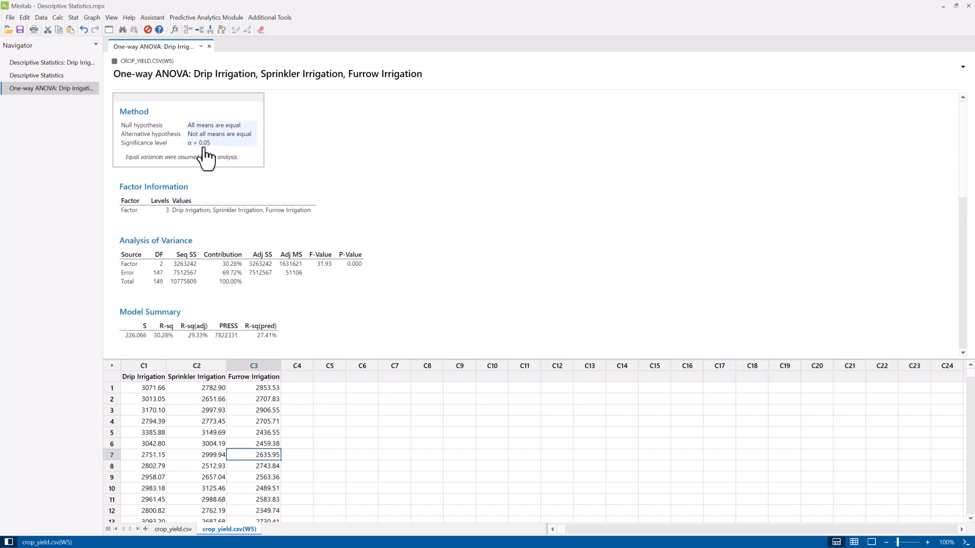
{"action": "scroll", "coordinate": [388, 234], "scroll_direction": "down", "scroll_amount": 4}
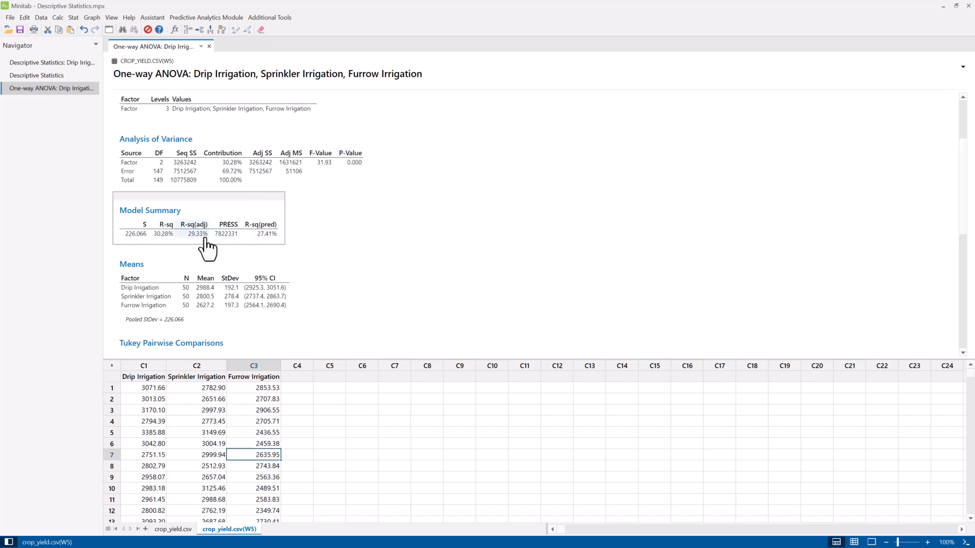
{"action": "left_click", "coordinate": [162, 234]}
{"action": "left_click", "coordinate": [162, 234]}
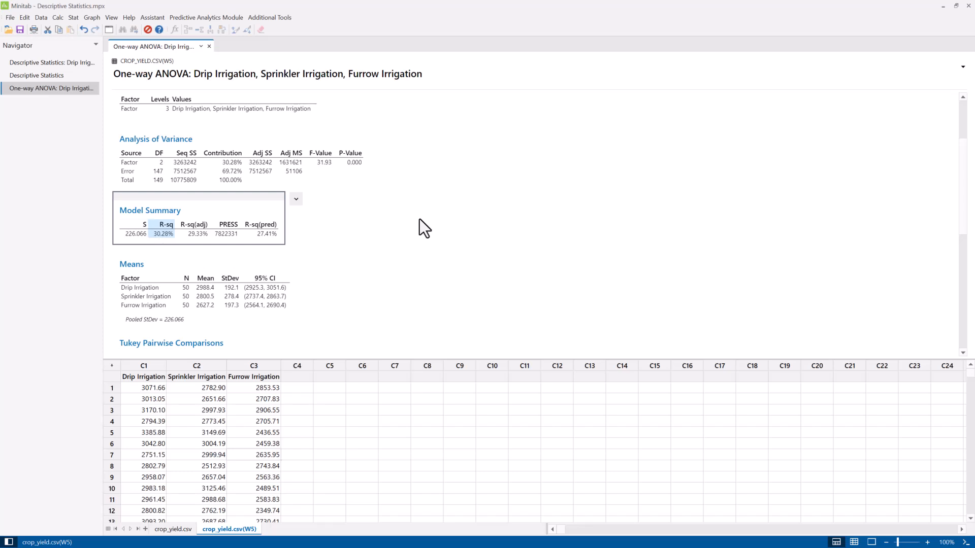
Step: Review the means table, the Tukey grouping information and the interval plot against the ANOVA hypotheses
{"action": "scroll", "coordinate": [432, 205], "scroll_direction": "down", "scroll_amount": 2}
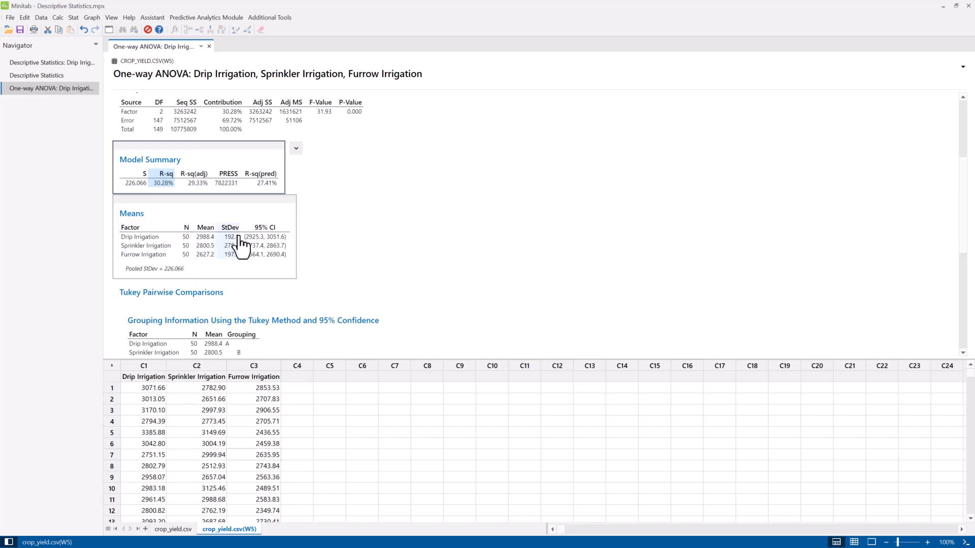
{"action": "left_click", "coordinate": [147, 246]}
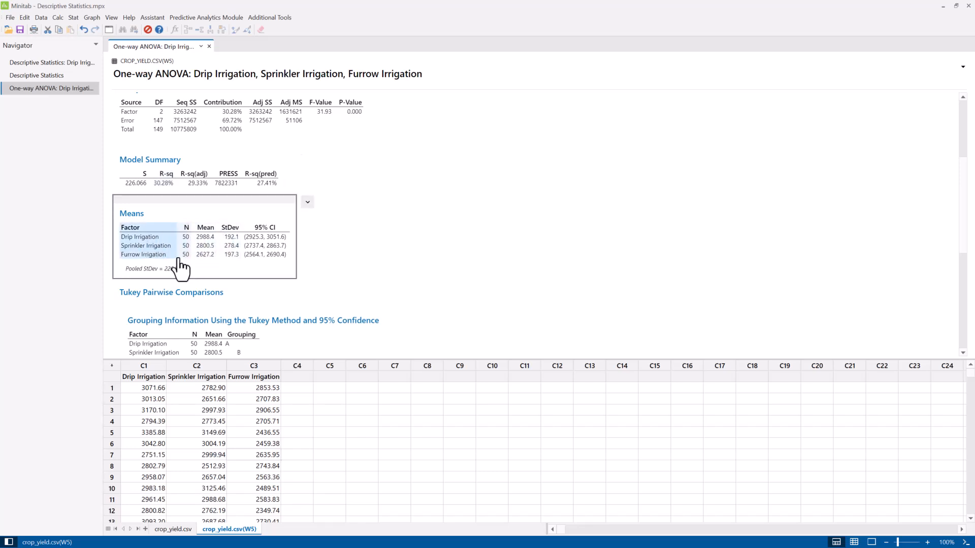
{"action": "scroll", "coordinate": [267, 254], "scroll_direction": "down", "scroll_amount": 2}
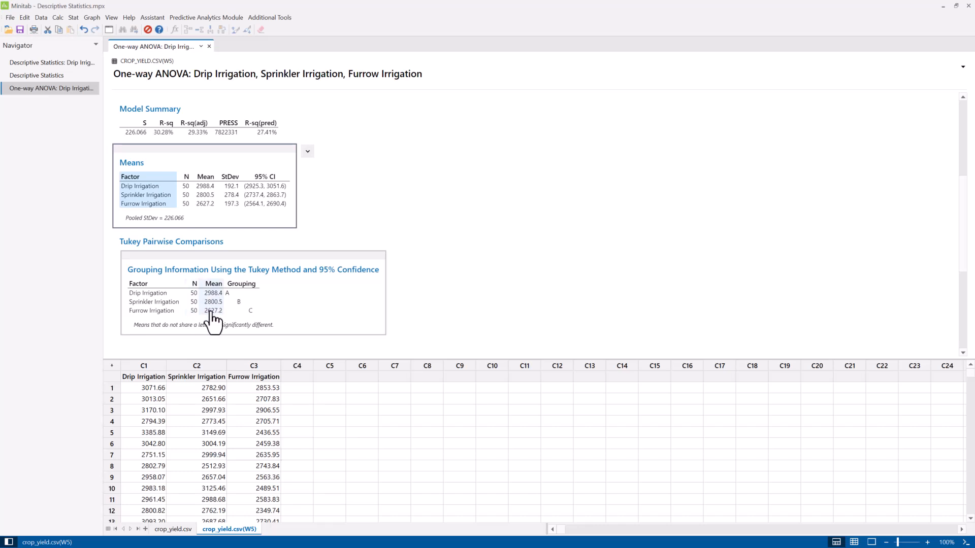
{"action": "left_click", "coordinate": [153, 310]}
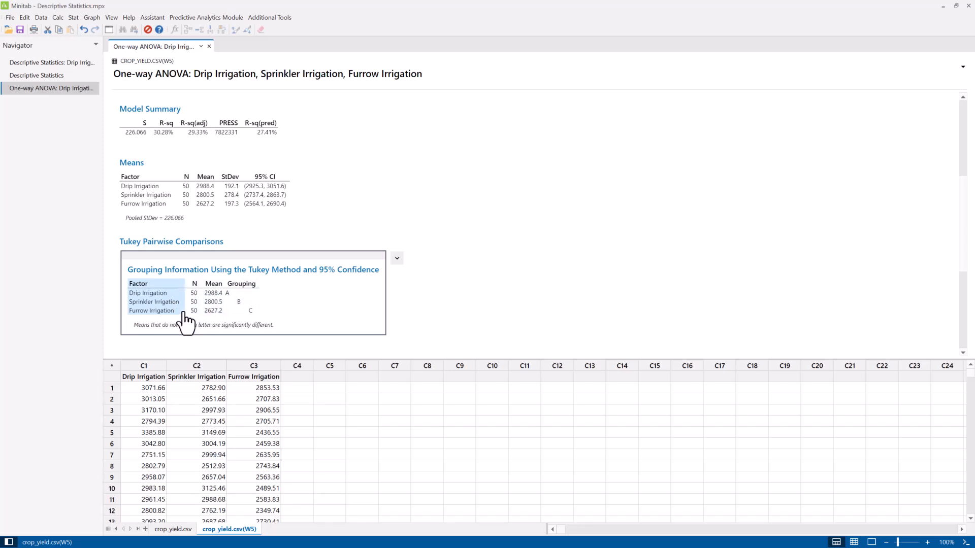
{"action": "scroll", "coordinate": [303, 275], "scroll_direction": "down", "scroll_amount": 3}
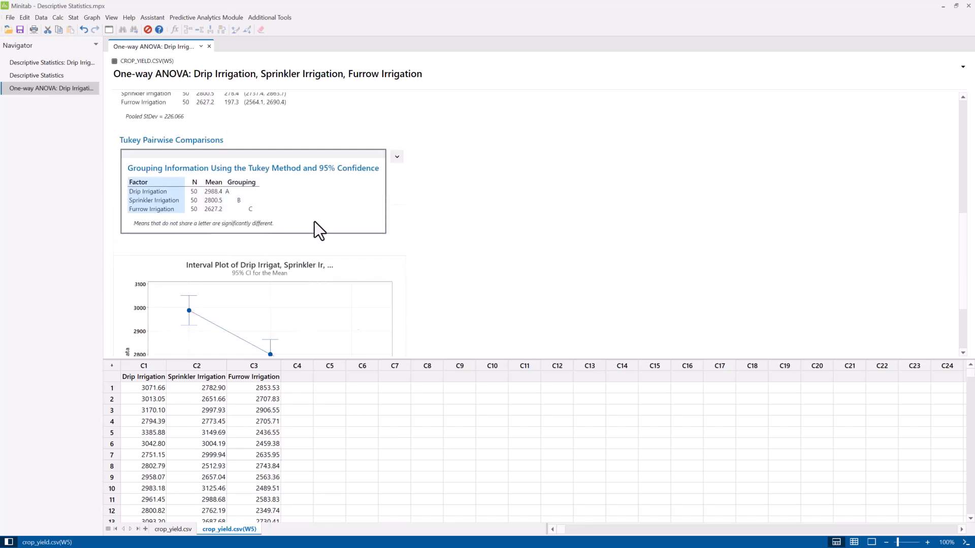
{"action": "scroll", "coordinate": [315, 222], "scroll_direction": "down", "scroll_amount": 3}
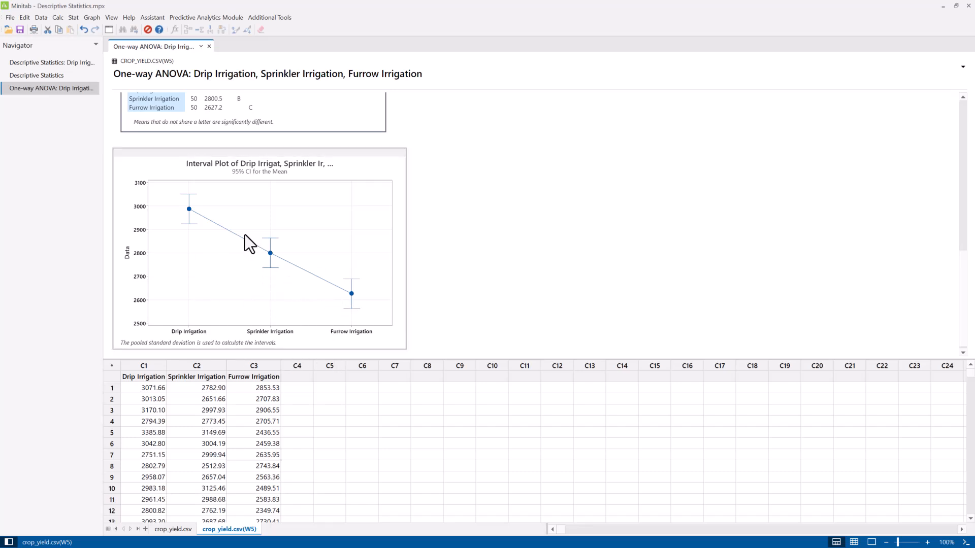
{"action": "scroll", "coordinate": [244, 231], "scroll_direction": "up", "scroll_amount": 3}
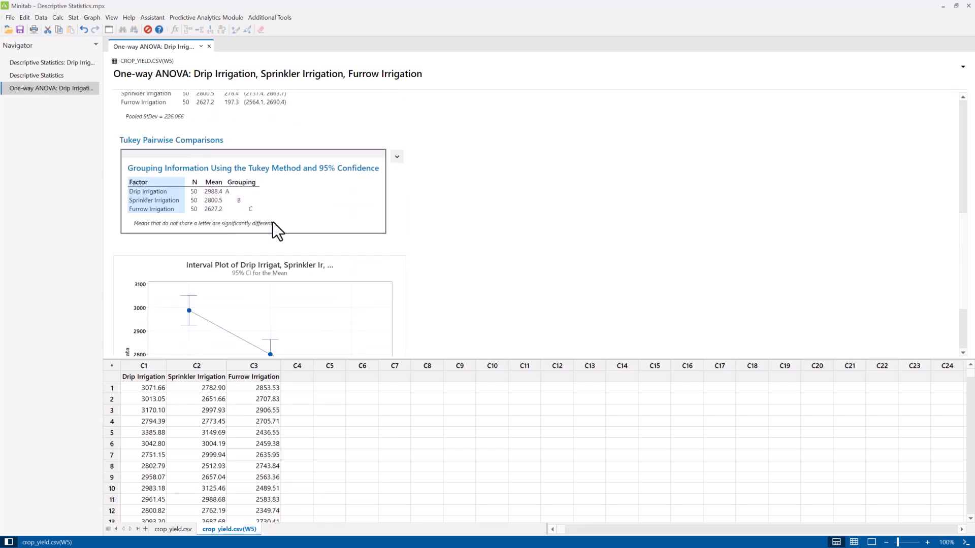
{"action": "scroll", "coordinate": [272, 220], "scroll_direction": "down", "scroll_amount": 3}
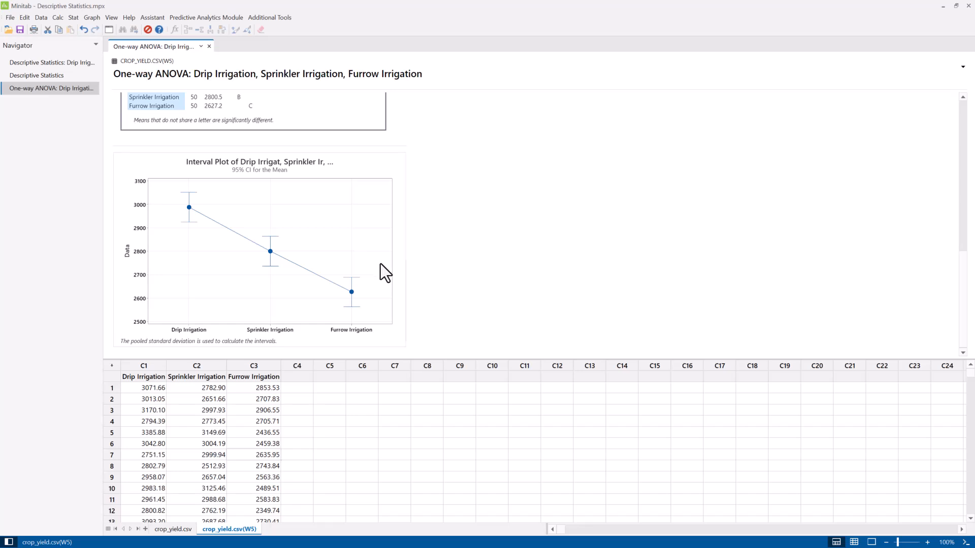
{"action": "scroll", "coordinate": [374, 261], "scroll_direction": "up", "scroll_amount": 10}
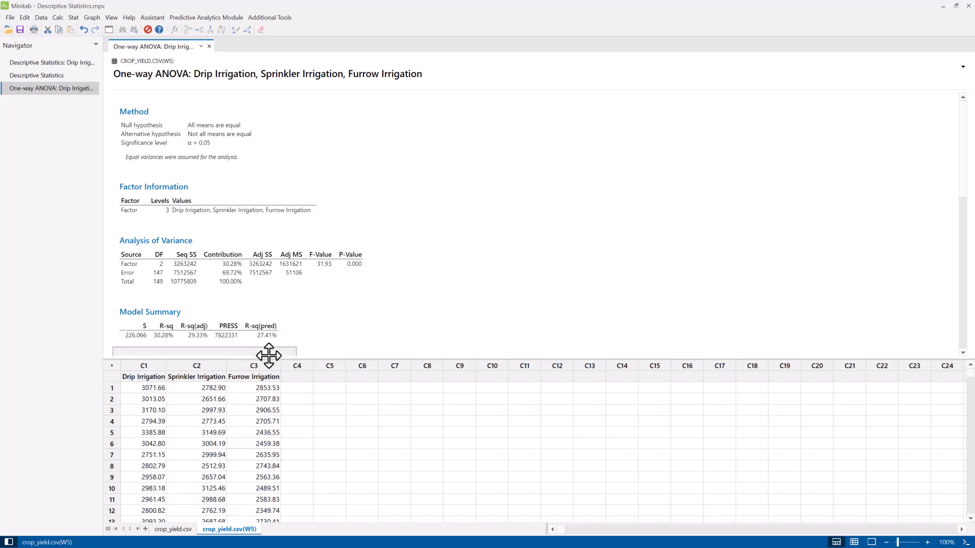
{"action": "scroll", "coordinate": [321, 288], "scroll_direction": "down", "scroll_amount": 10}
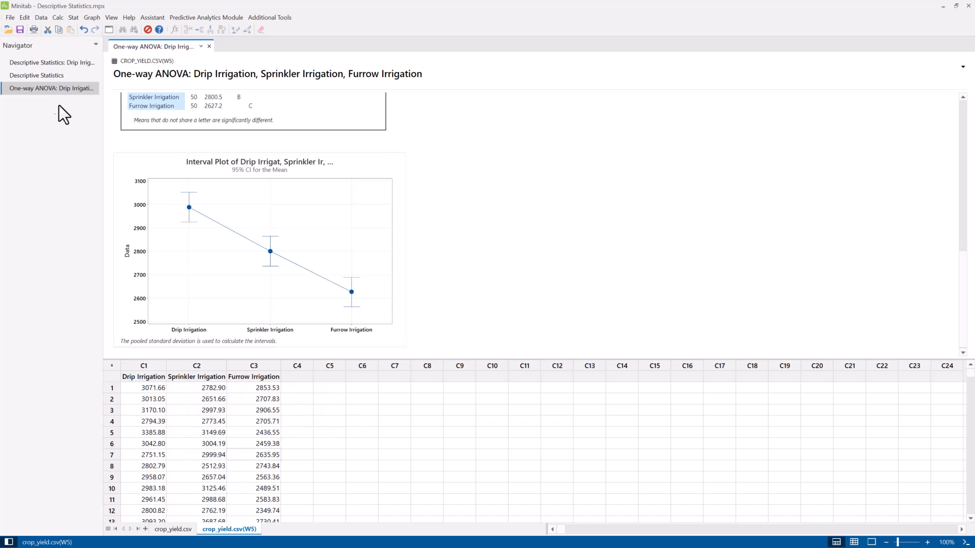
Step: Start stacking columns and re-enter the range from Drip Irrigation to Furrow Irrigation as the columns to stack
{"action": "left_click", "coordinate": [40, 18]}
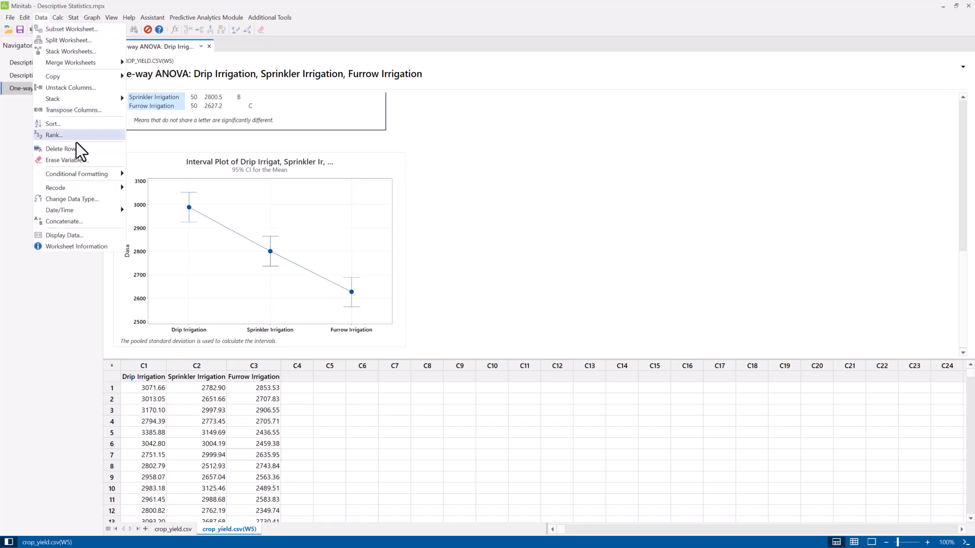
{"action": "mouse_move", "coordinate": [69, 99]}
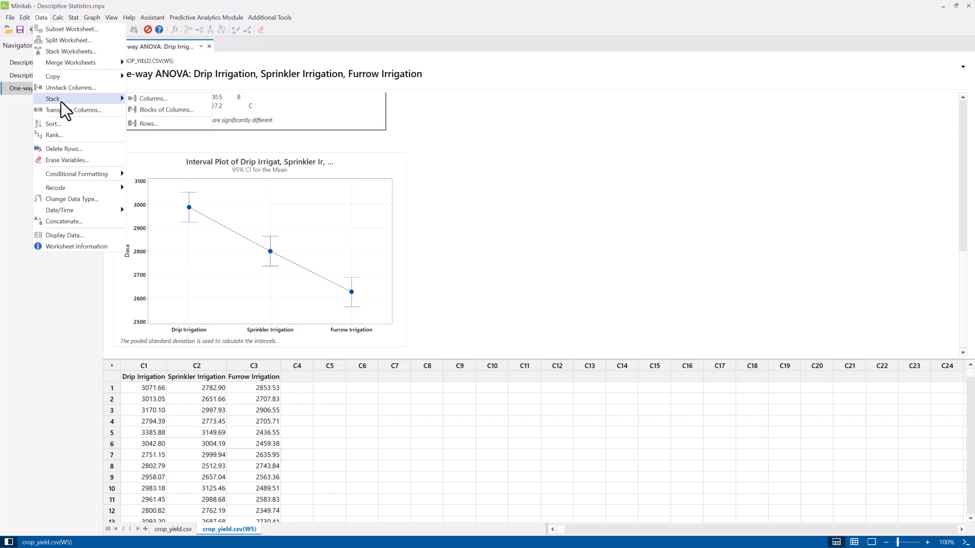
{"action": "left_click", "coordinate": [152, 98]}
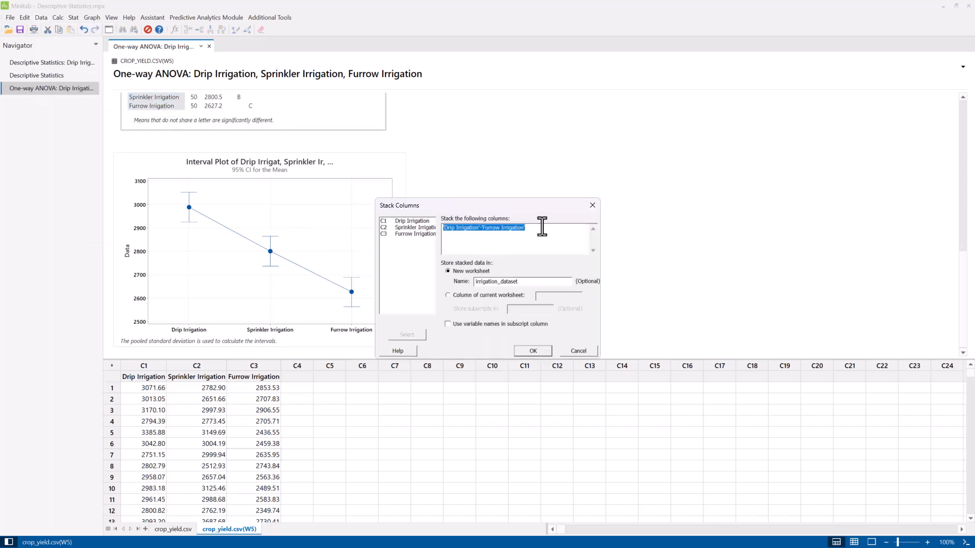
{"action": "key", "text": "Delete"}
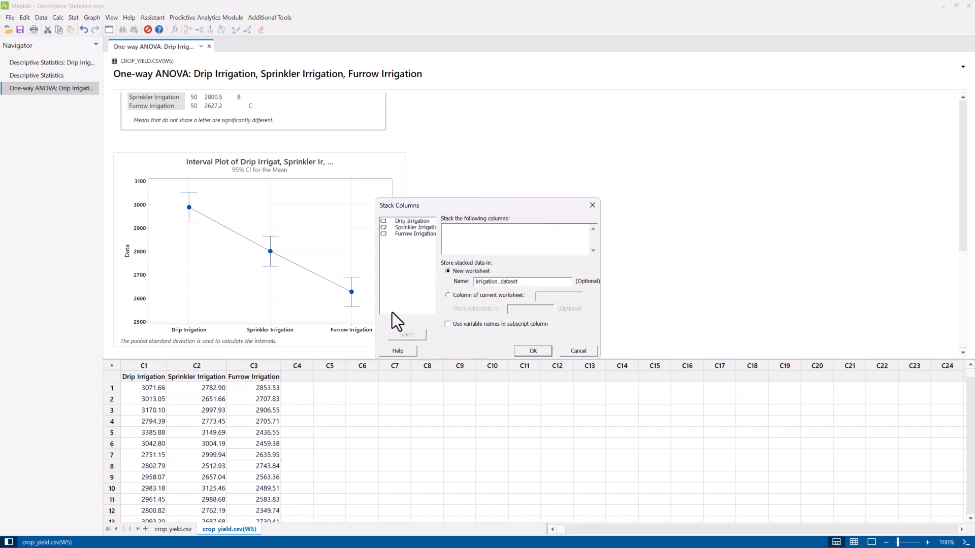
{"action": "left_click", "coordinate": [413, 221]}
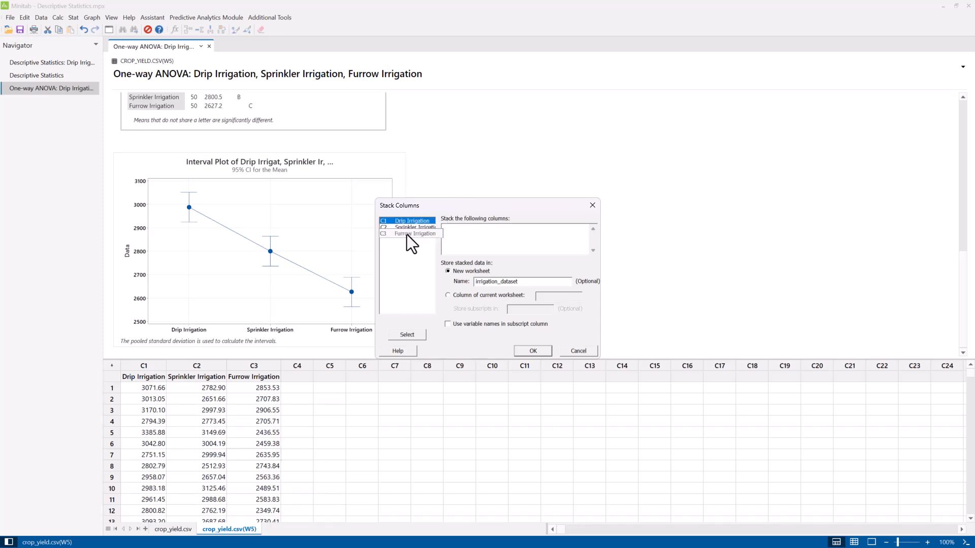
{"action": "left_click", "coordinate": [472, 239]}
{"action": "left_click", "coordinate": [410, 337]}
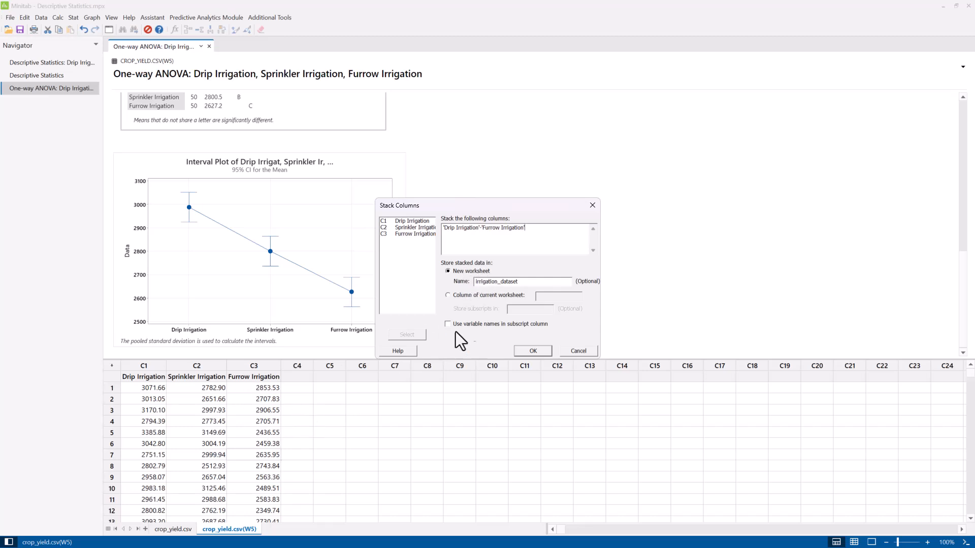
Step: Stack the data into column testname of the current worksheet, with subscripts in practice and variable names used in the subscript column
{"action": "left_click", "coordinate": [465, 296]}
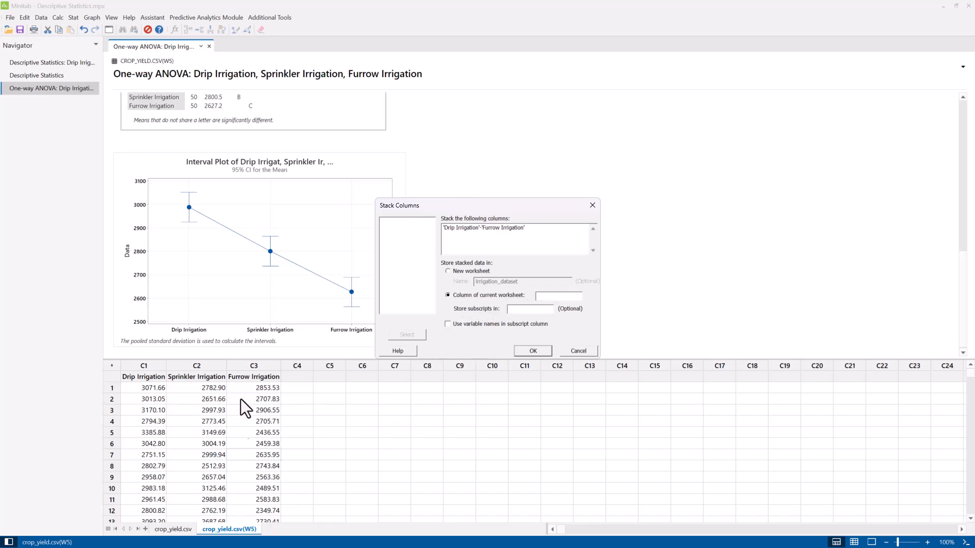
{"action": "left_click", "coordinate": [549, 298]}
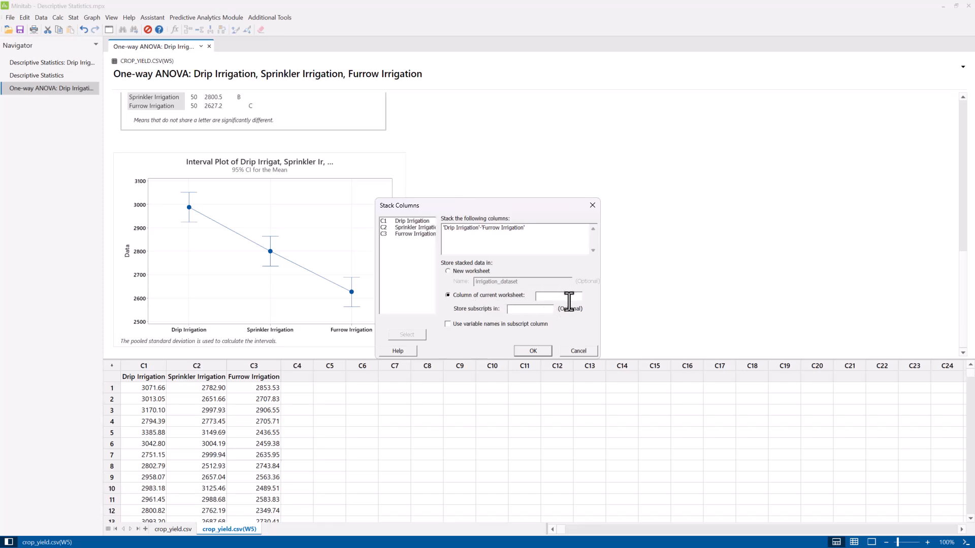
{"action": "type", "text": "testname"}
{"action": "left_click", "coordinate": [512, 310]}
{"action": "type", "text": "practice"}
{"action": "left_click", "coordinate": [273, 401]}
{"action": "left_click", "coordinate": [471, 326]}
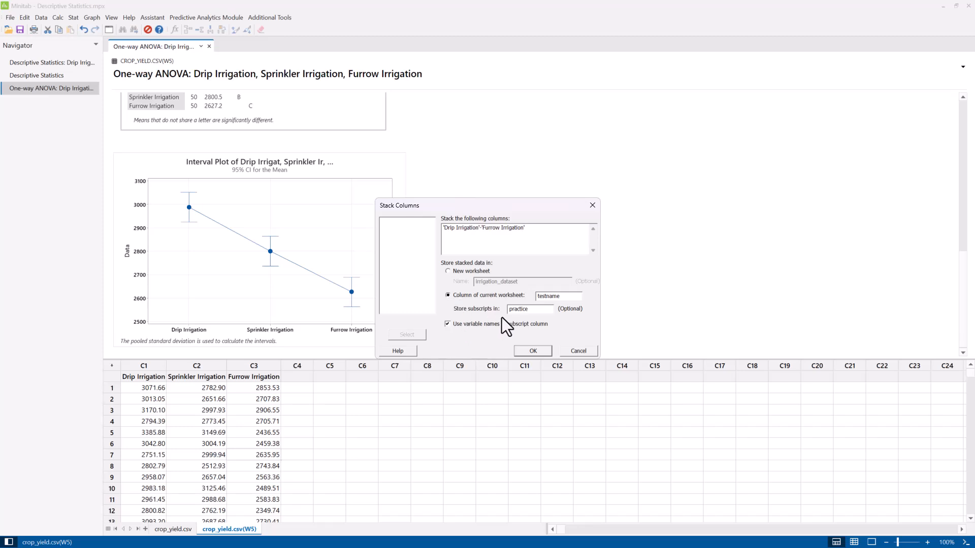
{"action": "left_click", "coordinate": [525, 351]}
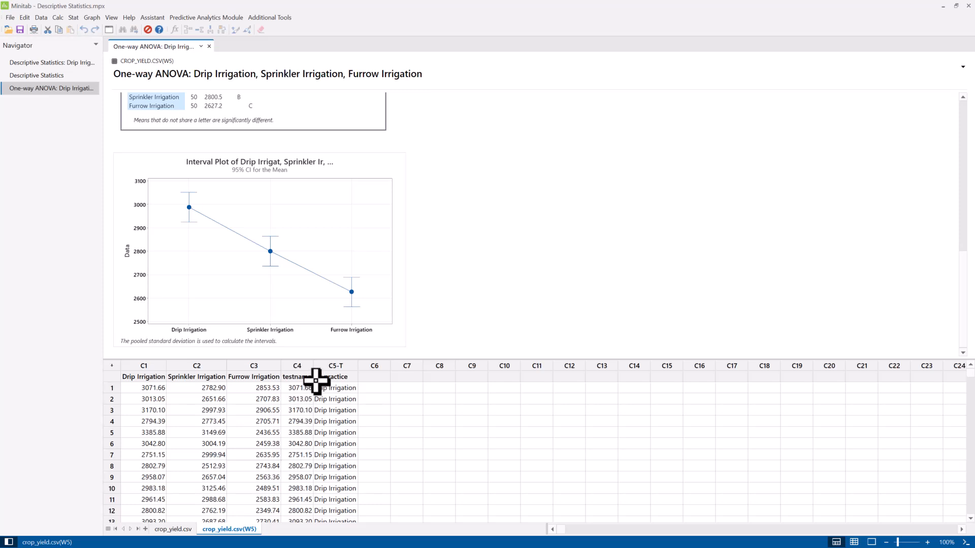
{"action": "left_click", "coordinate": [304, 386]}
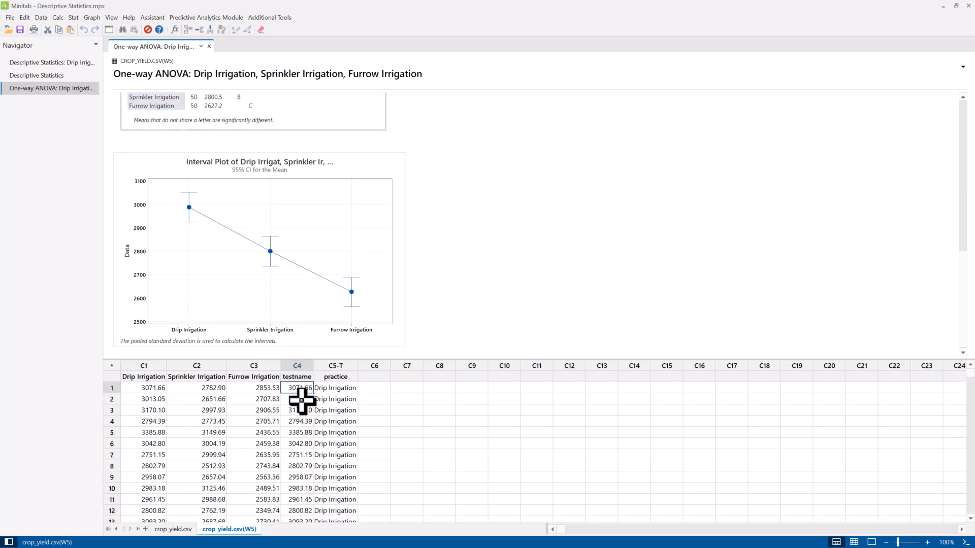
{"action": "left_click", "coordinate": [333, 388]}
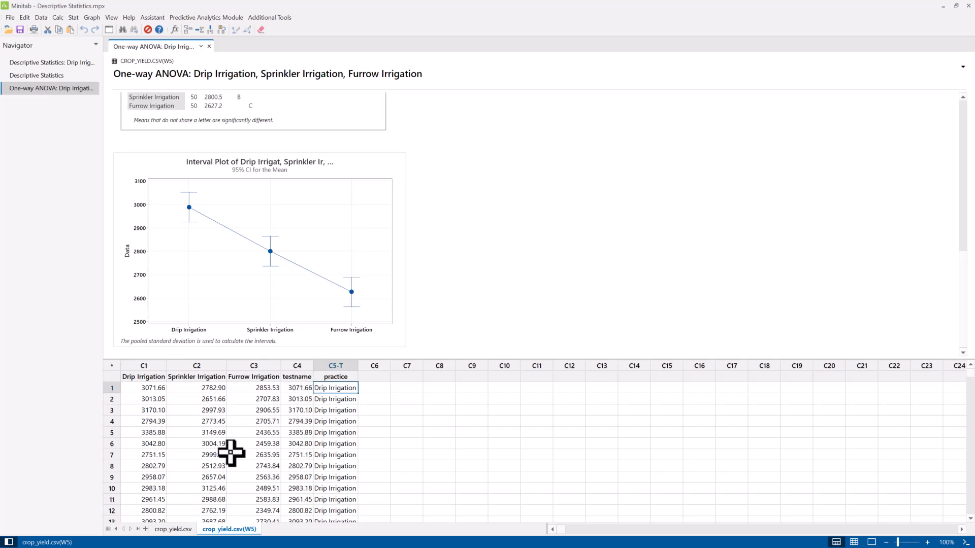
Step: Check the stacked testname and practice columns through the last data row, including where each irrigation type's rows end
{"action": "scroll", "coordinate": [330, 412], "scroll_direction": "down", "scroll_amount": 20}
{"action": "scroll", "coordinate": [318, 412], "scroll_direction": "up", "scroll_amount": 9}
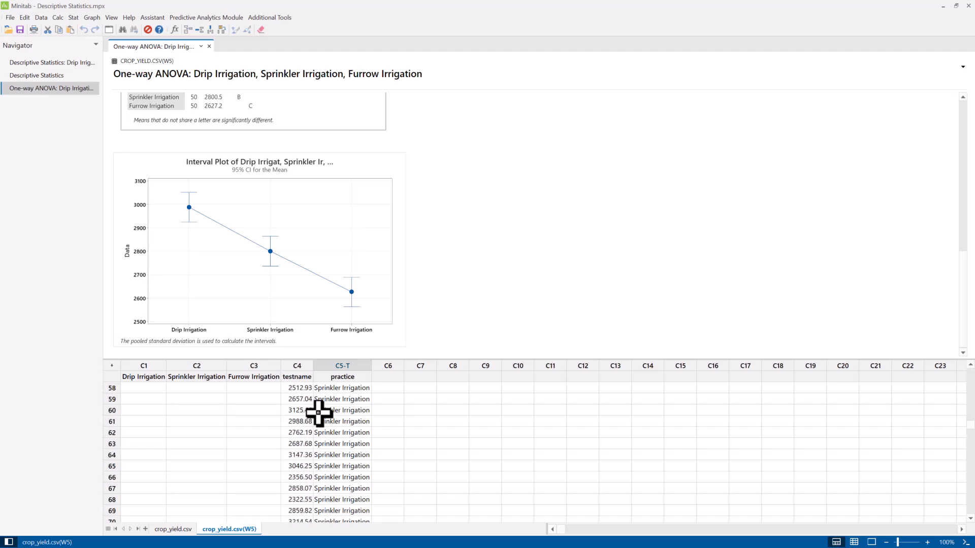
{"action": "left_click", "coordinate": [299, 434]}
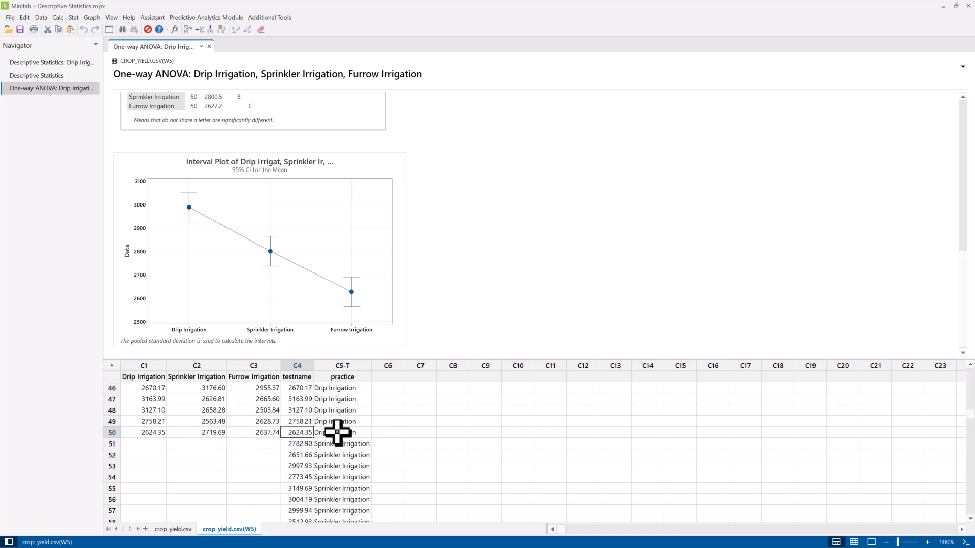
{"action": "left_click", "coordinate": [331, 433]}
{"action": "scroll", "coordinate": [351, 433], "scroll_direction": "down", "scroll_amount": 18}
{"action": "scroll", "coordinate": [346, 430], "scroll_direction": "up", "scroll_amount": 2}
{"action": "left_click", "coordinate": [326, 455]}
{"action": "scroll", "coordinate": [325, 456], "scroll_direction": "down", "scroll_amount": 17}
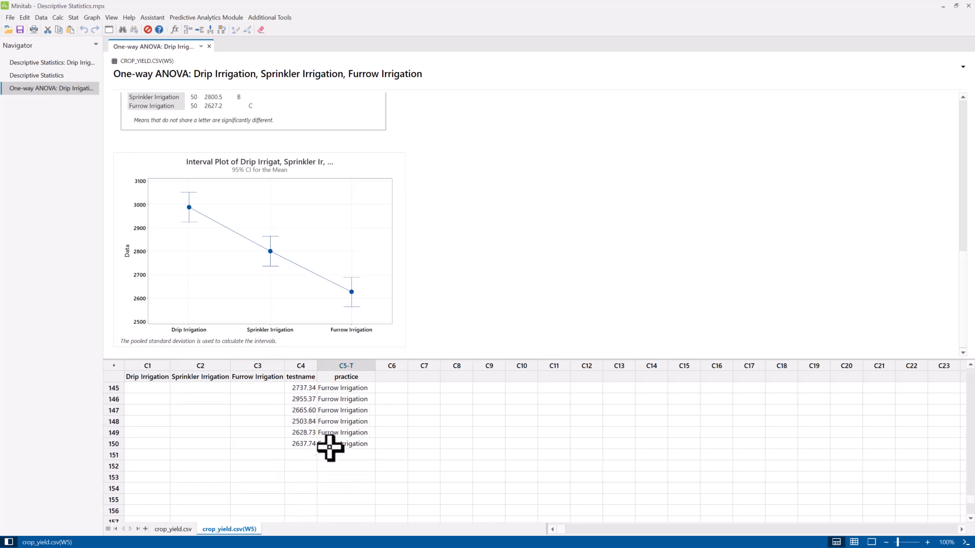
{"action": "left_click", "coordinate": [339, 445]}
{"action": "scroll", "coordinate": [300, 447], "scroll_direction": "up", "scroll_amount": 4}
{"action": "scroll", "coordinate": [300, 448], "scroll_direction": "up", "scroll_amount": 20}
{"action": "scroll", "coordinate": [307, 444], "scroll_direction": "up", "scroll_amount": 14}
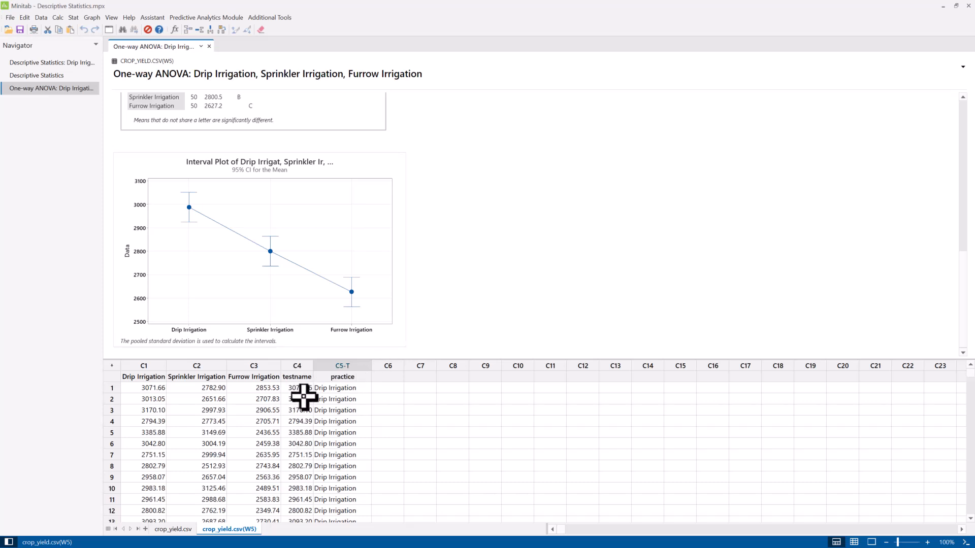
Step: Start another one-way ANOVA with the response data in one column for all factor levels
{"action": "left_click", "coordinate": [69, 19]}
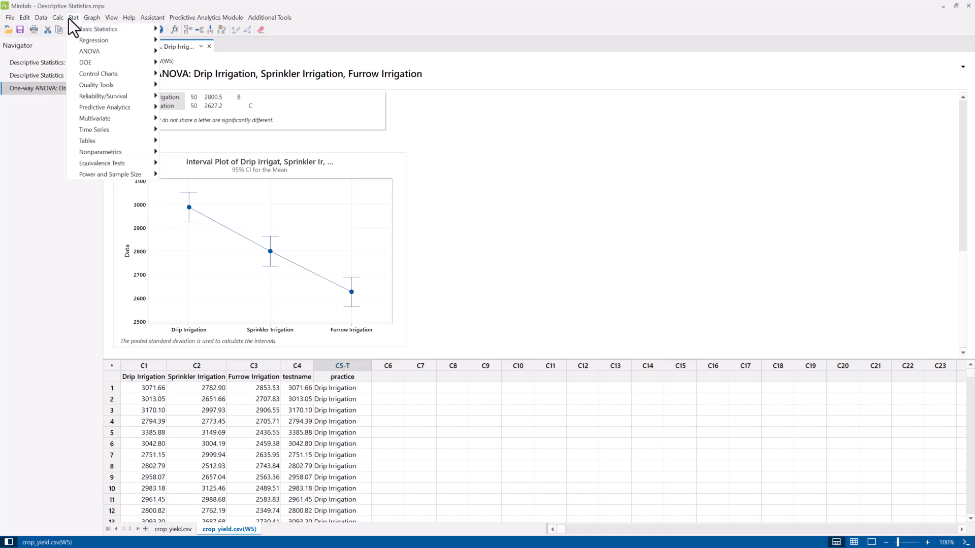
{"action": "mouse_move", "coordinate": [142, 52]}
{"action": "left_click", "coordinate": [175, 52]}
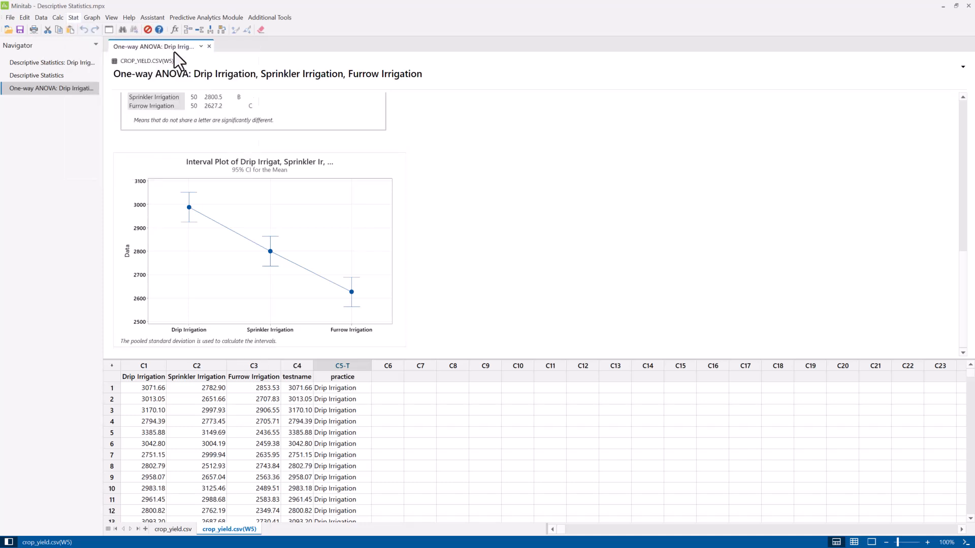
{"action": "left_click", "coordinate": [555, 203]}
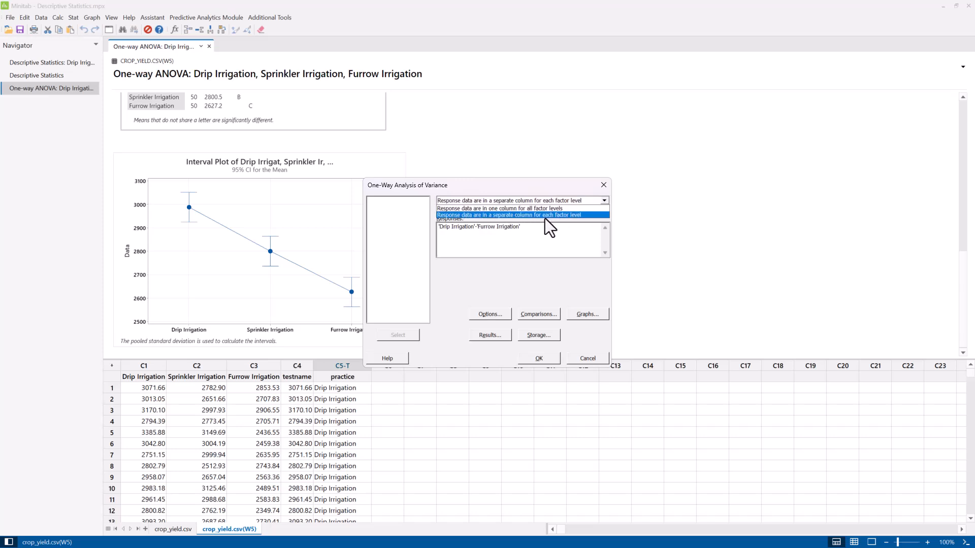
{"action": "left_click", "coordinate": [514, 209]}
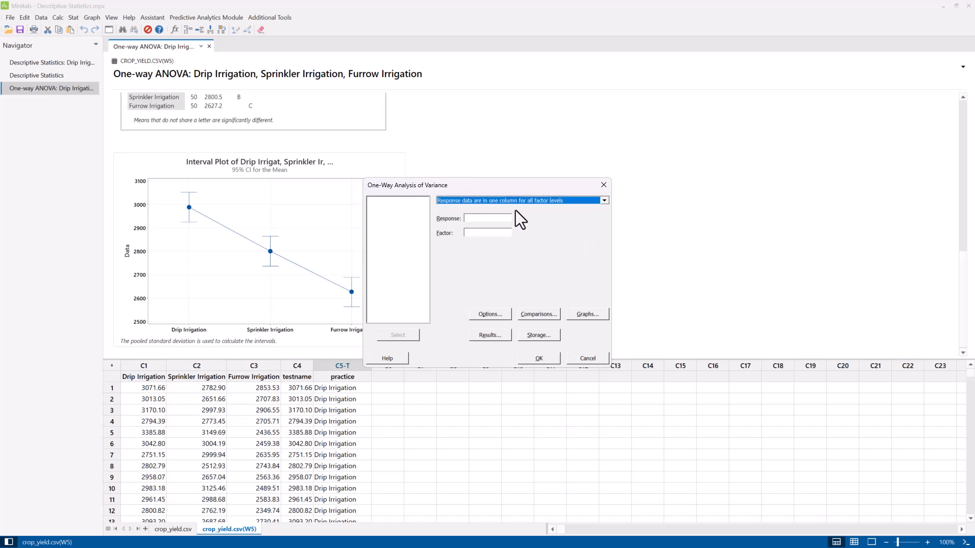
Step: Assign testname as the response and practice as the factor, and run the one-way ANOVA
{"action": "left_click", "coordinate": [488, 220]}
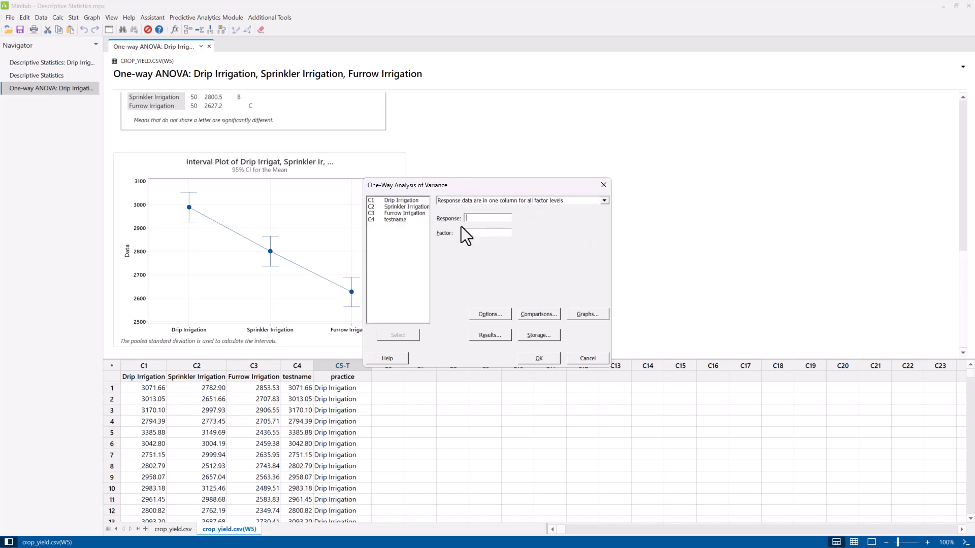
{"action": "left_click", "coordinate": [395, 220]}
{"action": "left_click", "coordinate": [398, 334]}
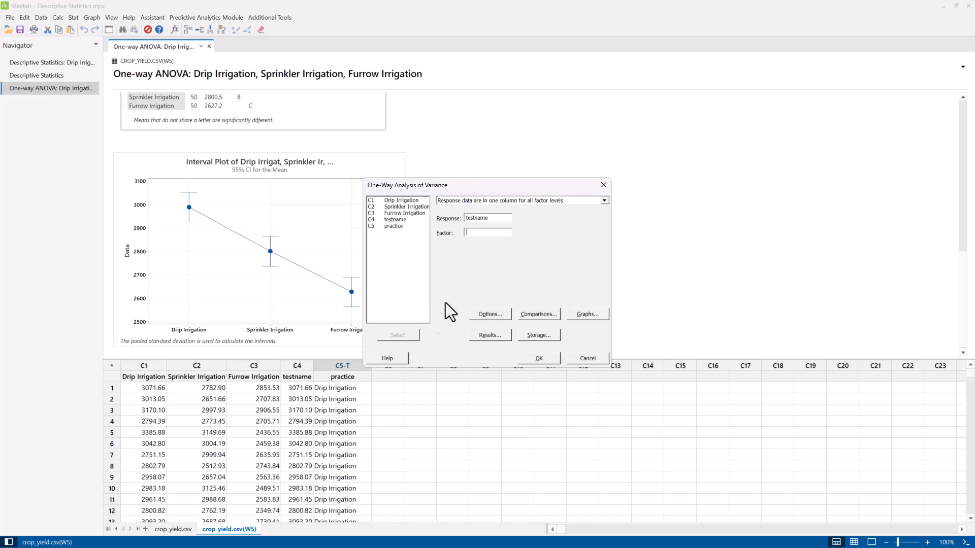
{"action": "left_click", "coordinate": [394, 226]}
{"action": "left_click", "coordinate": [400, 335]}
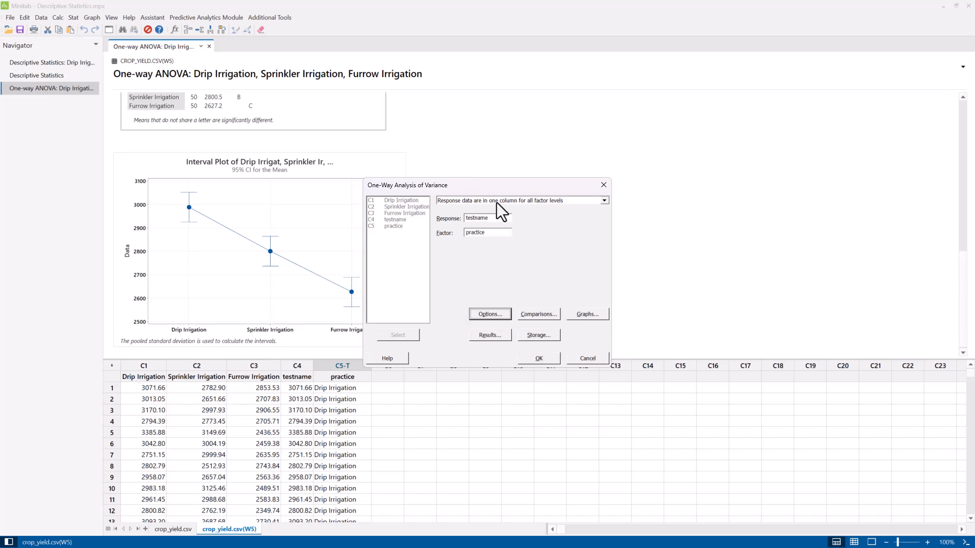
{"action": "left_click_drag", "start_coordinate": [497, 188], "coordinate": [609, 138]}
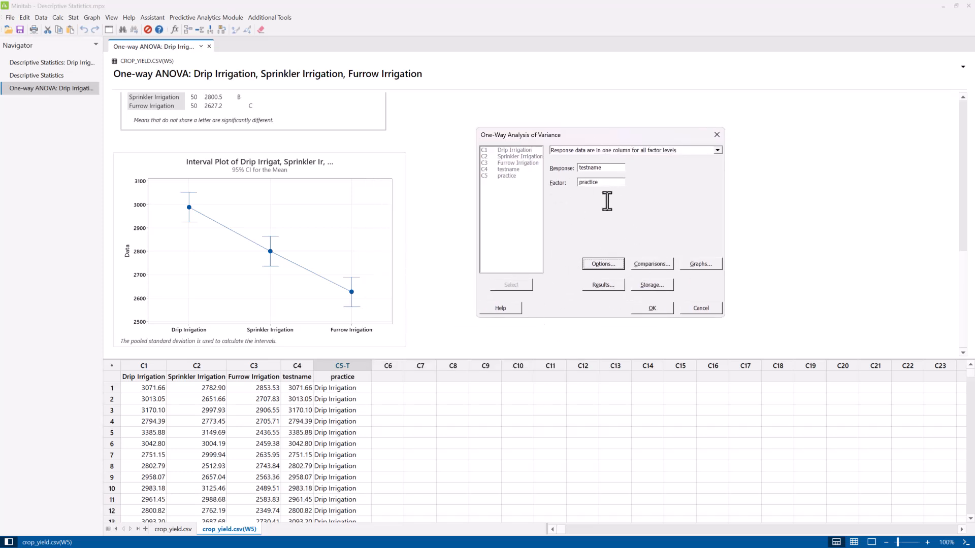
{"action": "left_click", "coordinate": [655, 309]}
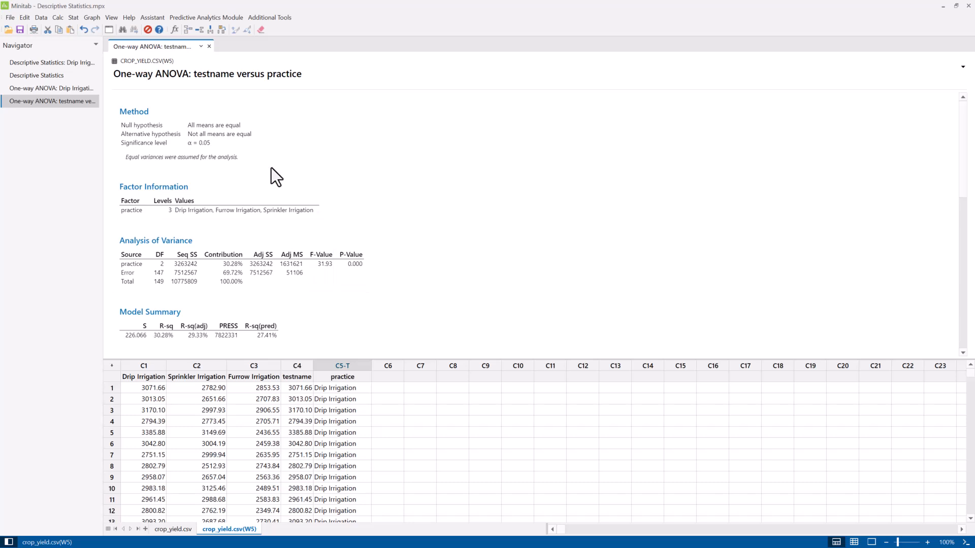
Step: Review the testname versus practice report: the ANOVA P-value, R-sq, means, Tukey grouping and interval plot
{"action": "scroll", "coordinate": [271, 171], "scroll_direction": "down", "scroll_amount": 2}
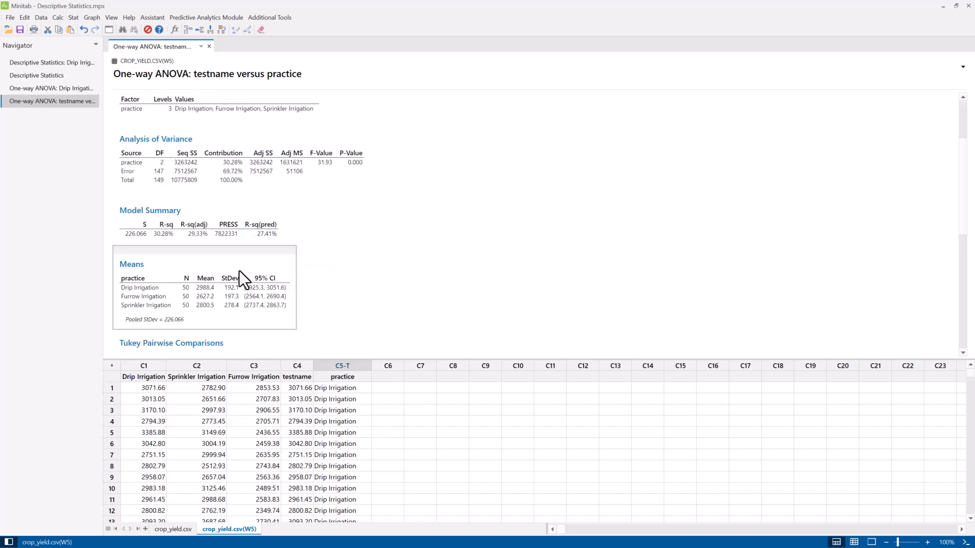
{"action": "left_click", "coordinate": [358, 168]}
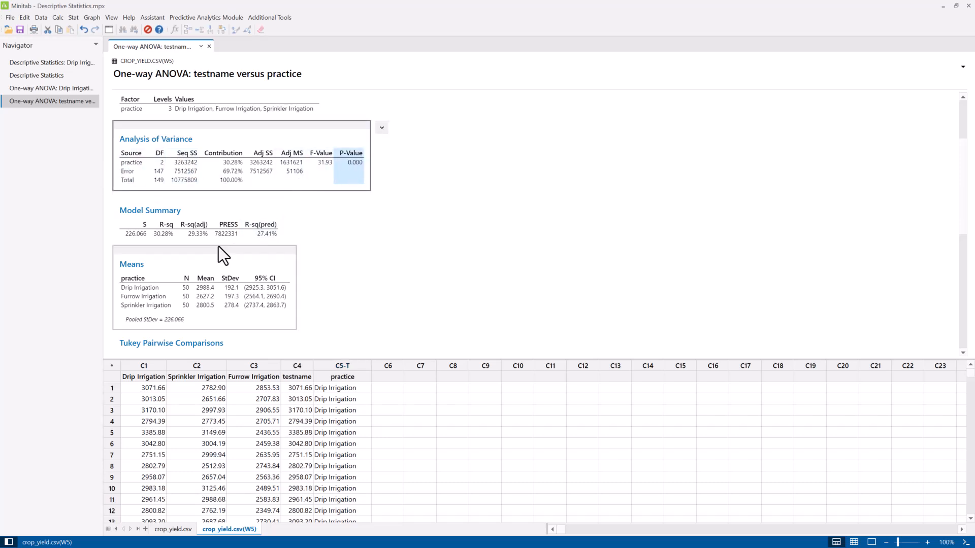
{"action": "scroll", "coordinate": [217, 254], "scroll_direction": "down", "scroll_amount": 3}
{"action": "left_click", "coordinate": [163, 134]}
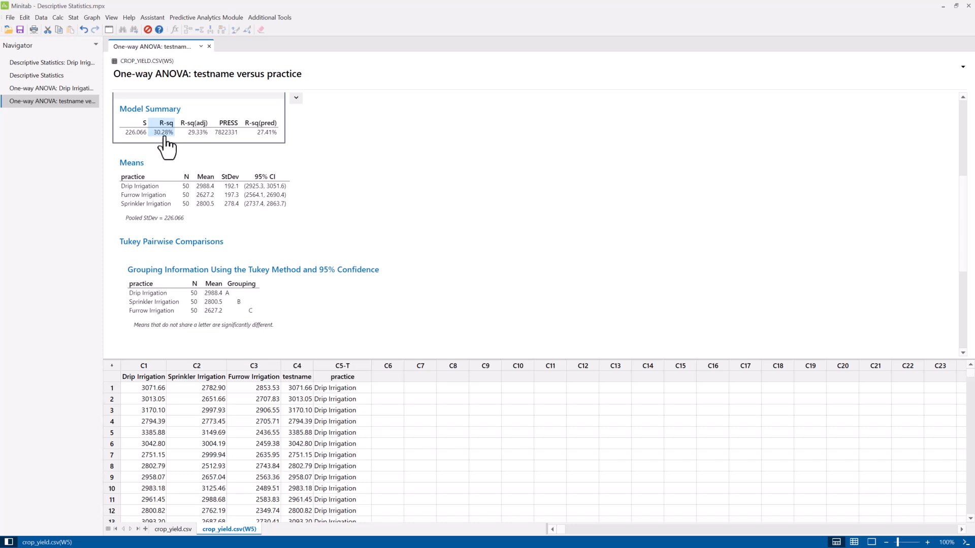
{"action": "scroll", "coordinate": [263, 267], "scroll_direction": "down", "scroll_amount": 6}
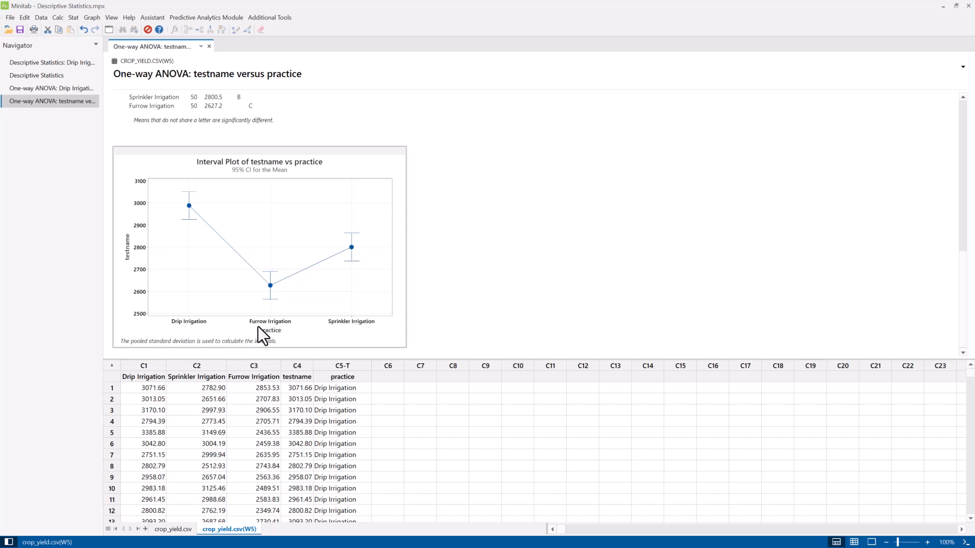
{"action": "scroll", "coordinate": [281, 325], "scroll_direction": "up", "scroll_amount": 10}
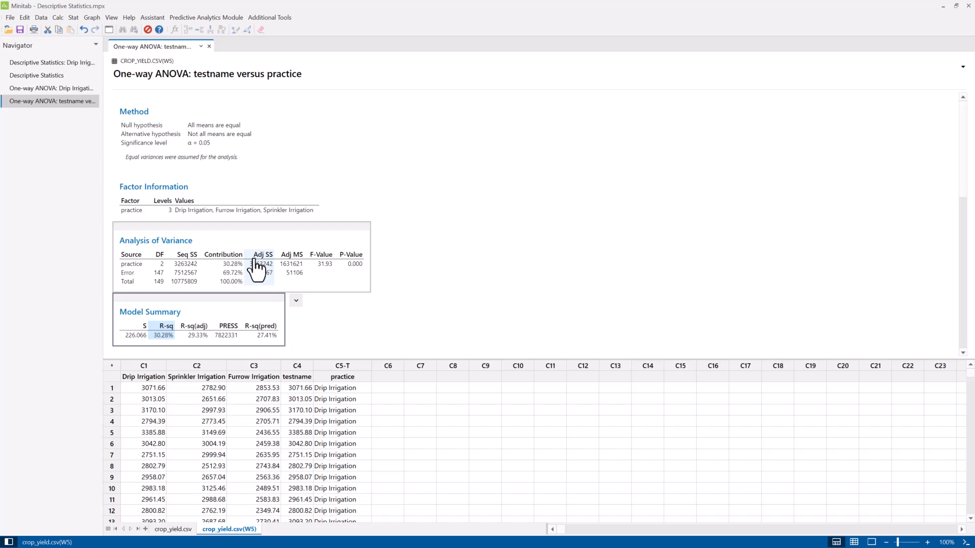
{"action": "scroll", "coordinate": [257, 269], "scroll_direction": "down", "scroll_amount": 3}
Step: Compare the interval plot of the separate-column ANOVA with that of the testname versus practice ANOVA
{"action": "left_click", "coordinate": [52, 88]}
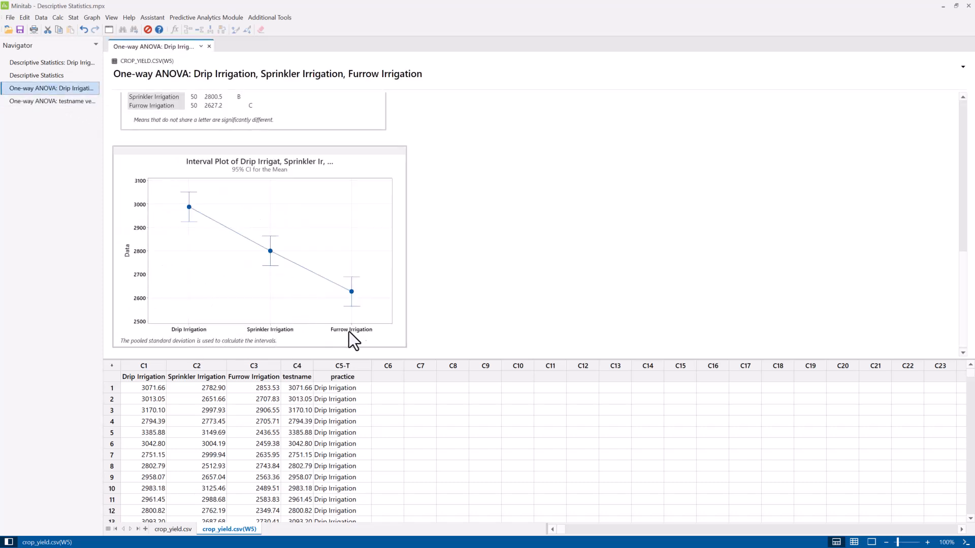
{"action": "left_click", "coordinate": [42, 101]}
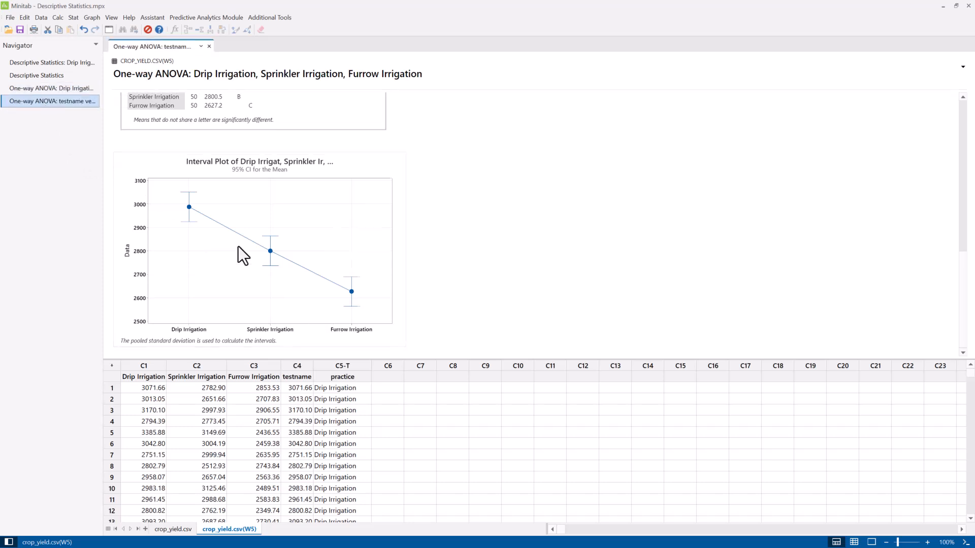
{"action": "scroll", "coordinate": [294, 259], "scroll_direction": "down", "scroll_amount": 2}
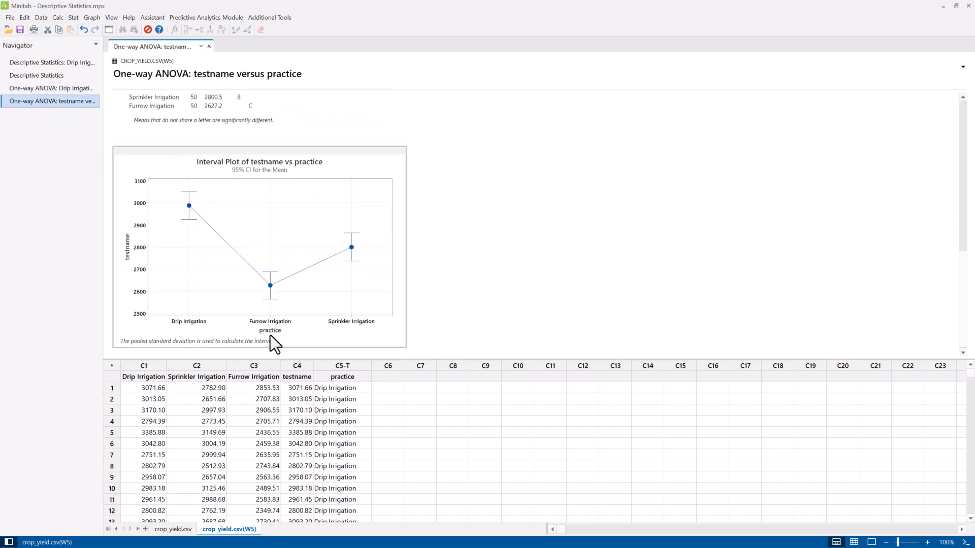